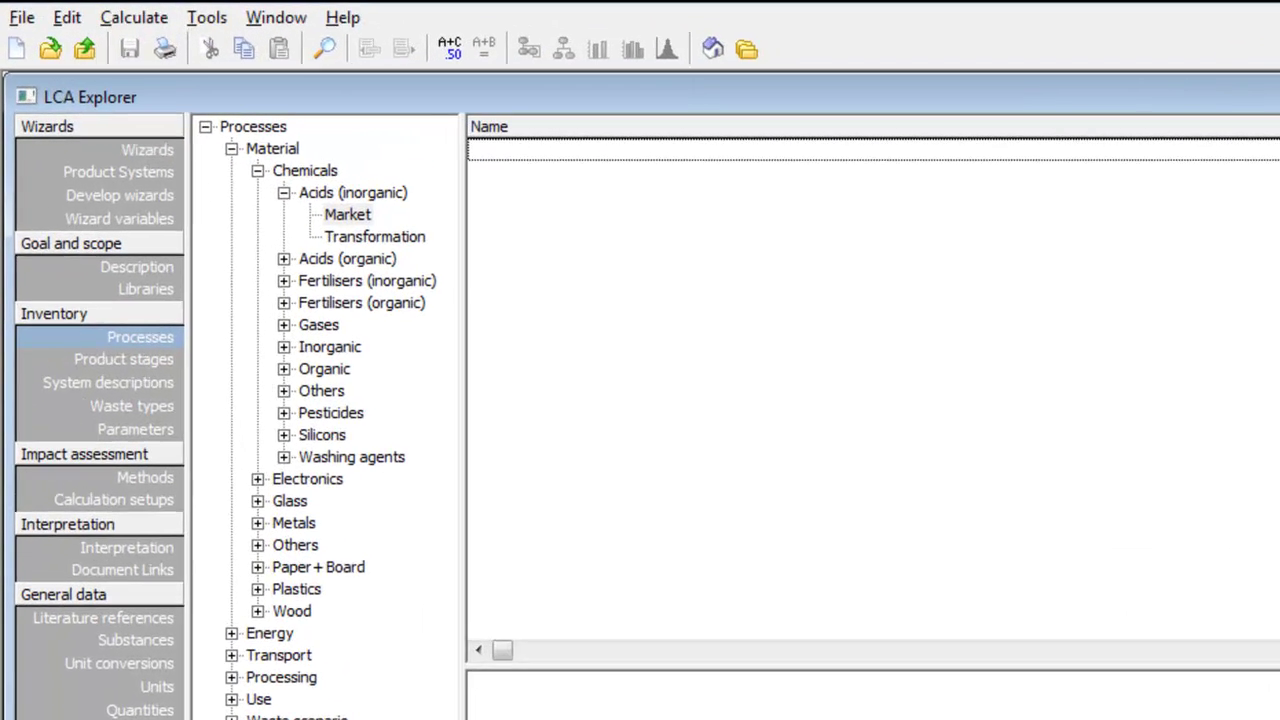
Enable the Ecoinvent 3 allocation, default system and unit libraries plus Ecoinvent system and unit processes
left_click(105, 234)
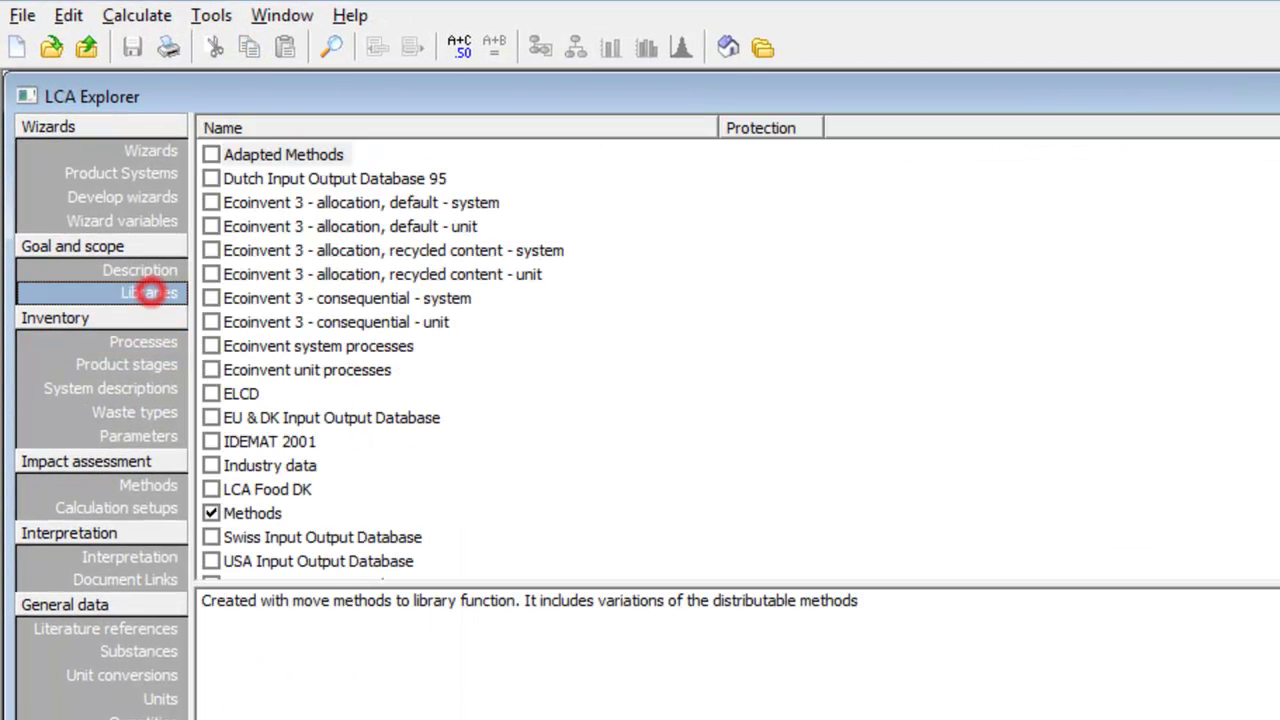
left_click(211, 226)
left_click(211, 202)
left_click(211, 346)
left_click(211, 370)
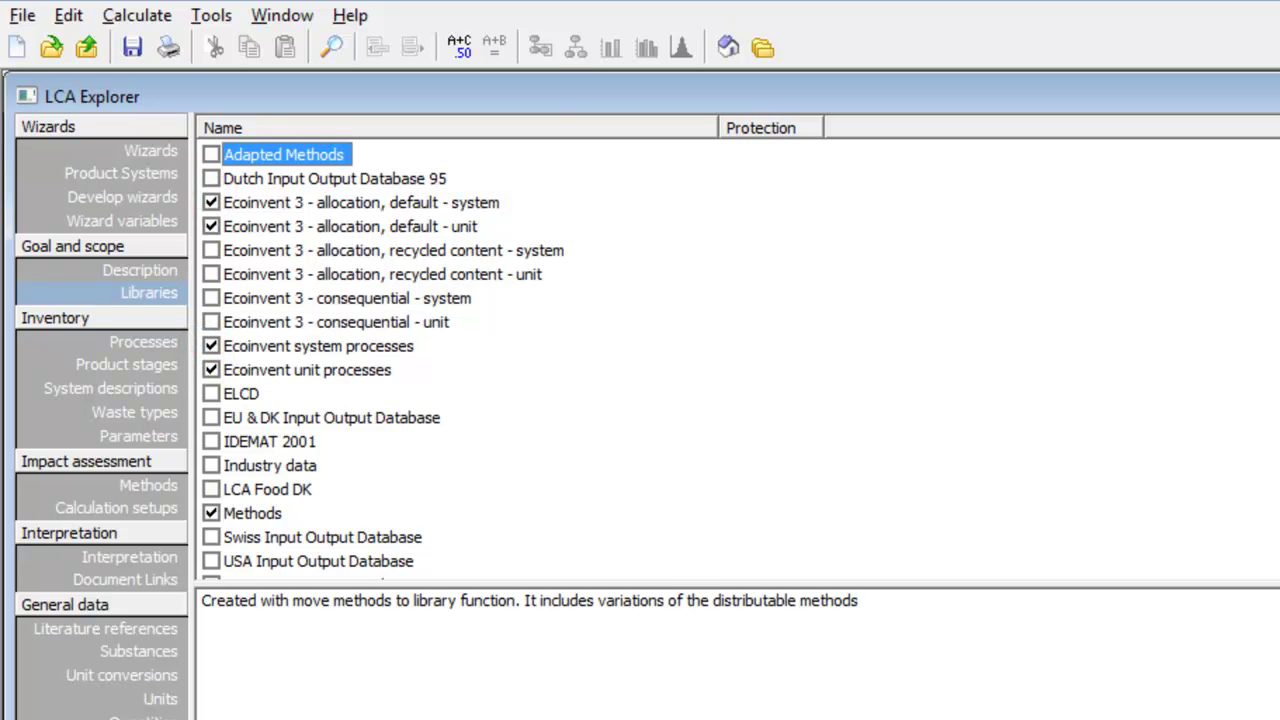
left_click(211, 15)
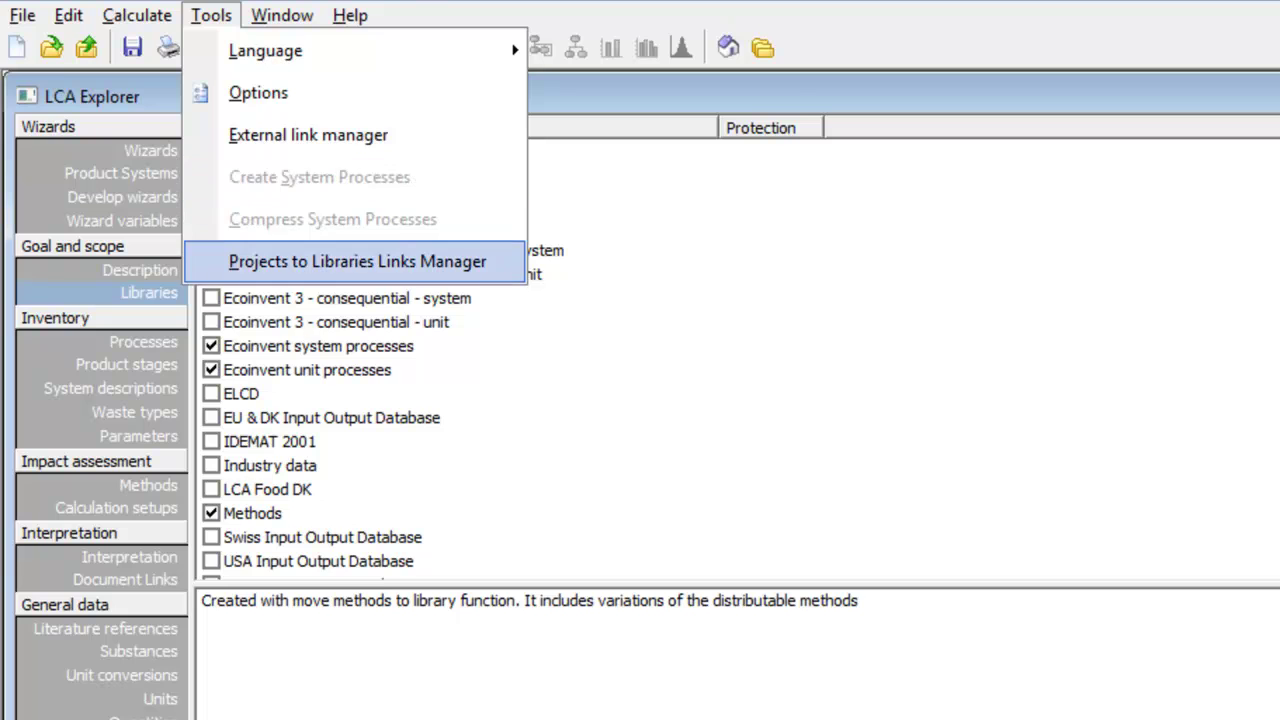
In the Projects to Libraries Links Manager, scan XPack - Copy for links to the four Ecoinvent libraries
left_click(280, 262)
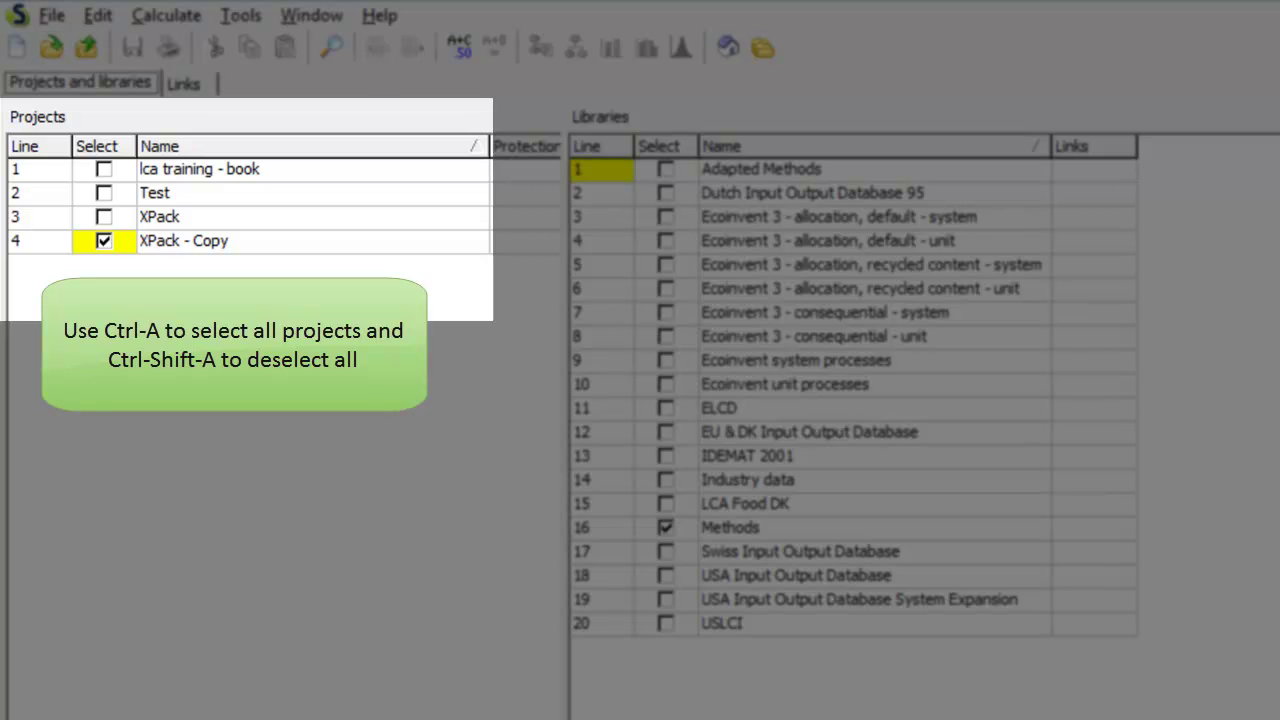
left_click(665, 216)
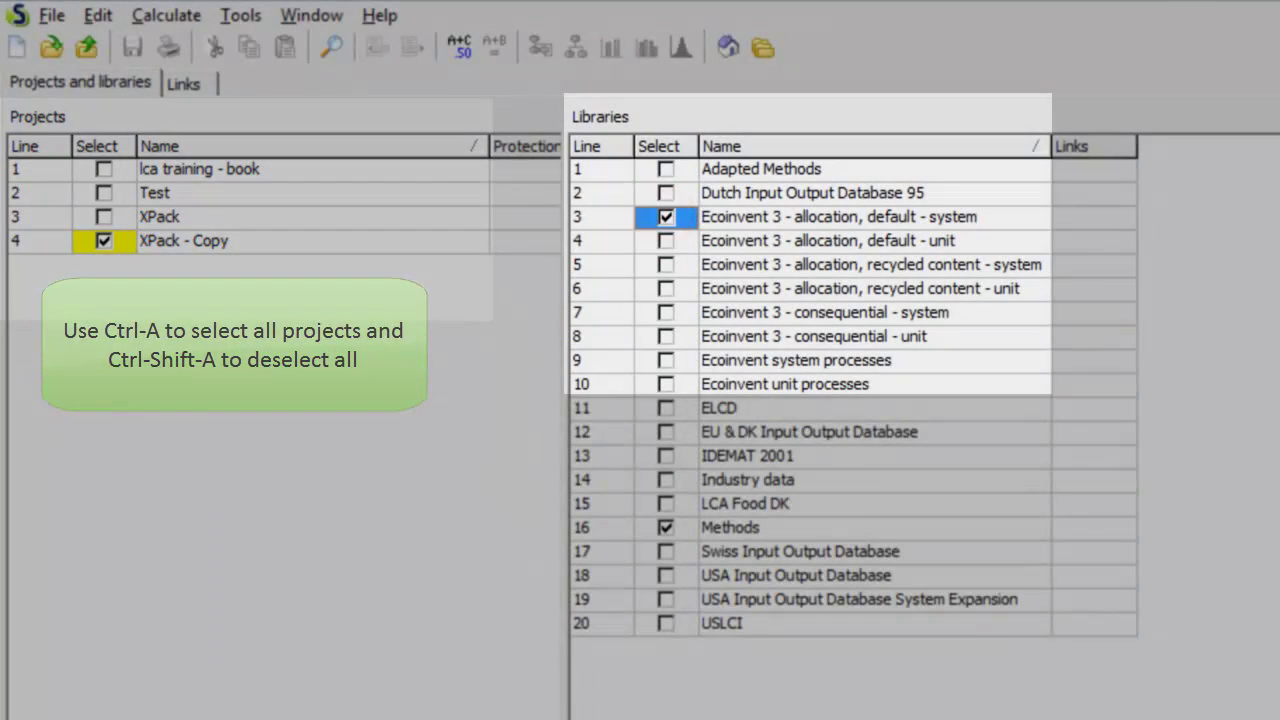
left_click(665, 240)
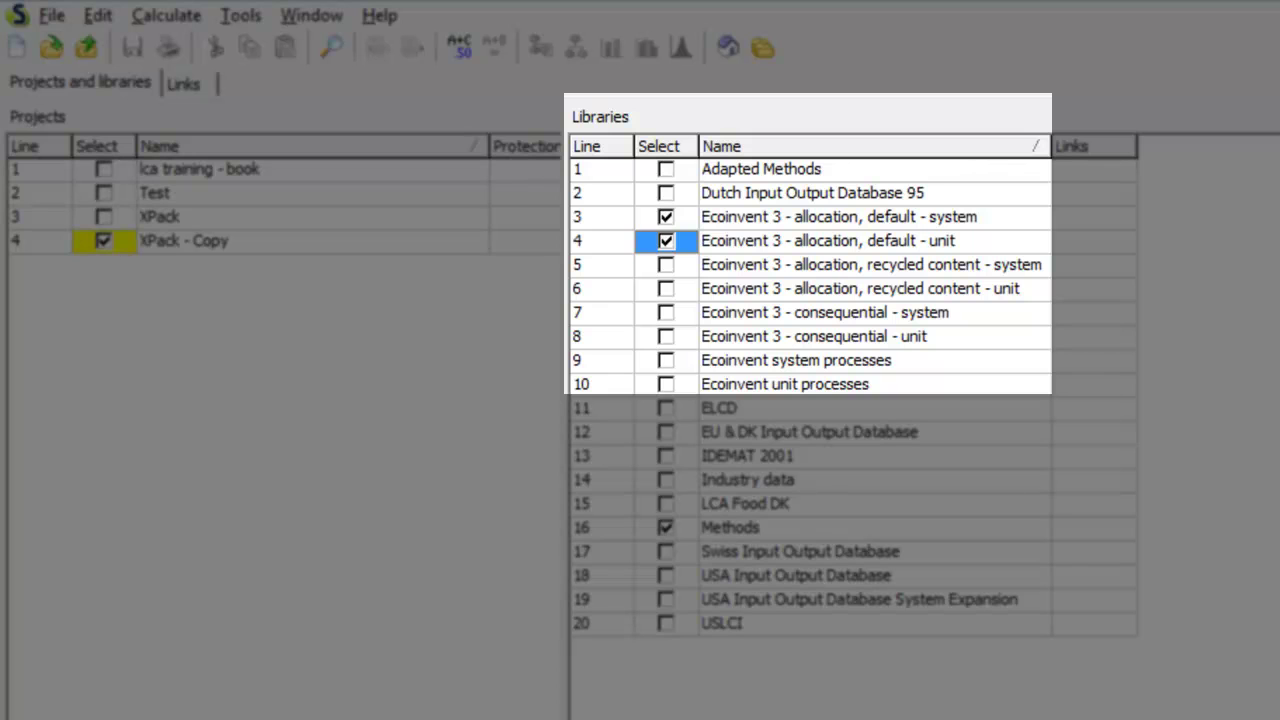
left_click(665, 360)
left_click(665, 384)
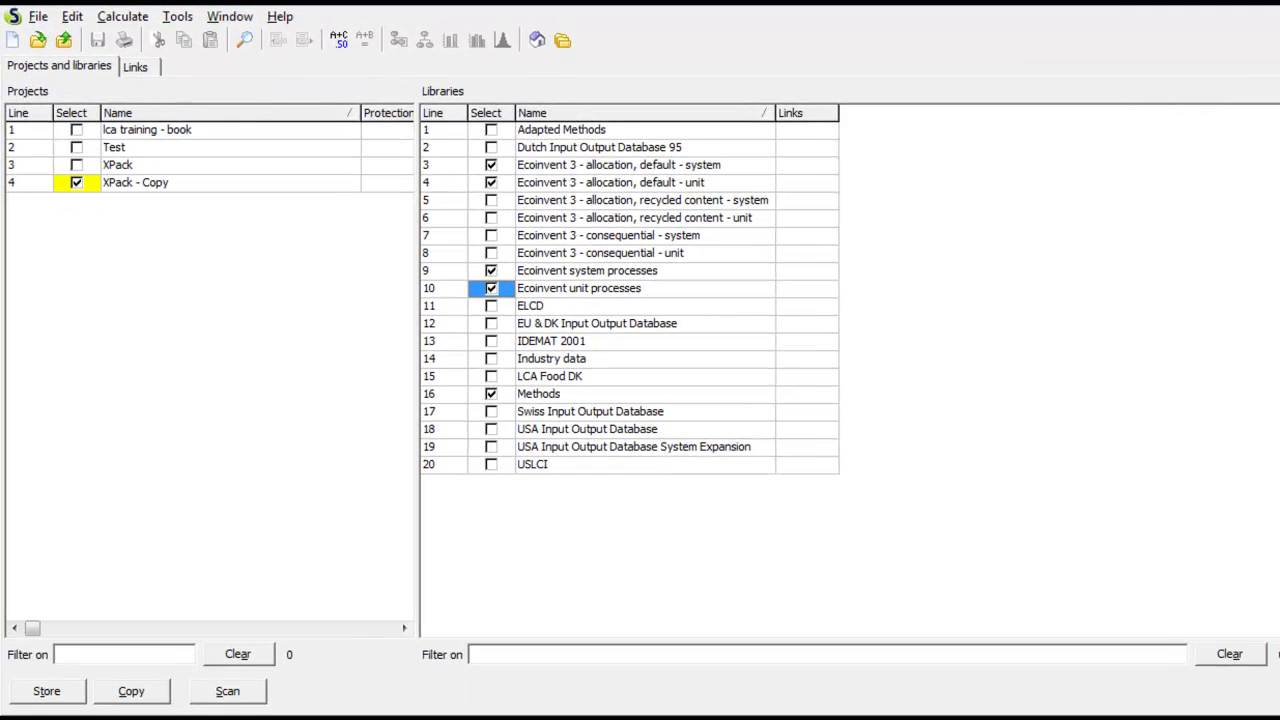
left_click(227, 691)
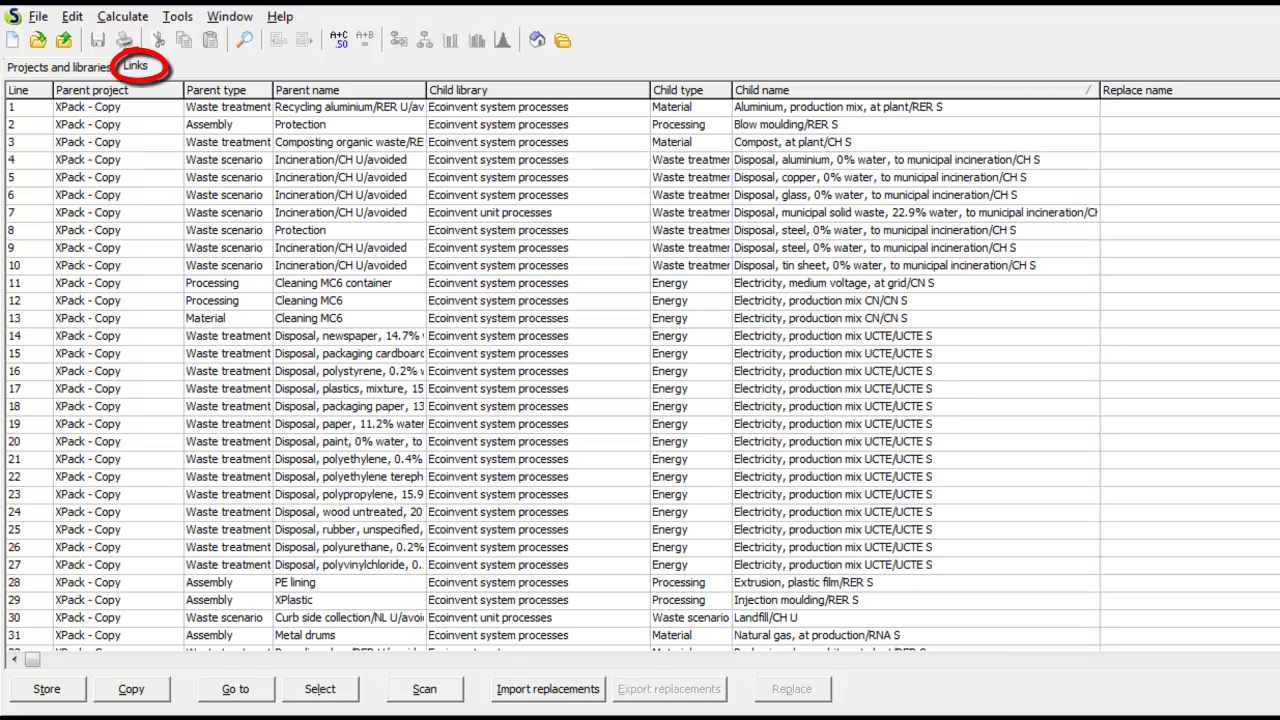
Review the found links list, then start importing a replacements spreadsheet from the 804 Update folder
left_click(30, 195)
scroll(640, 370, "down", 1)
scroll(640, 370, "down", 13)
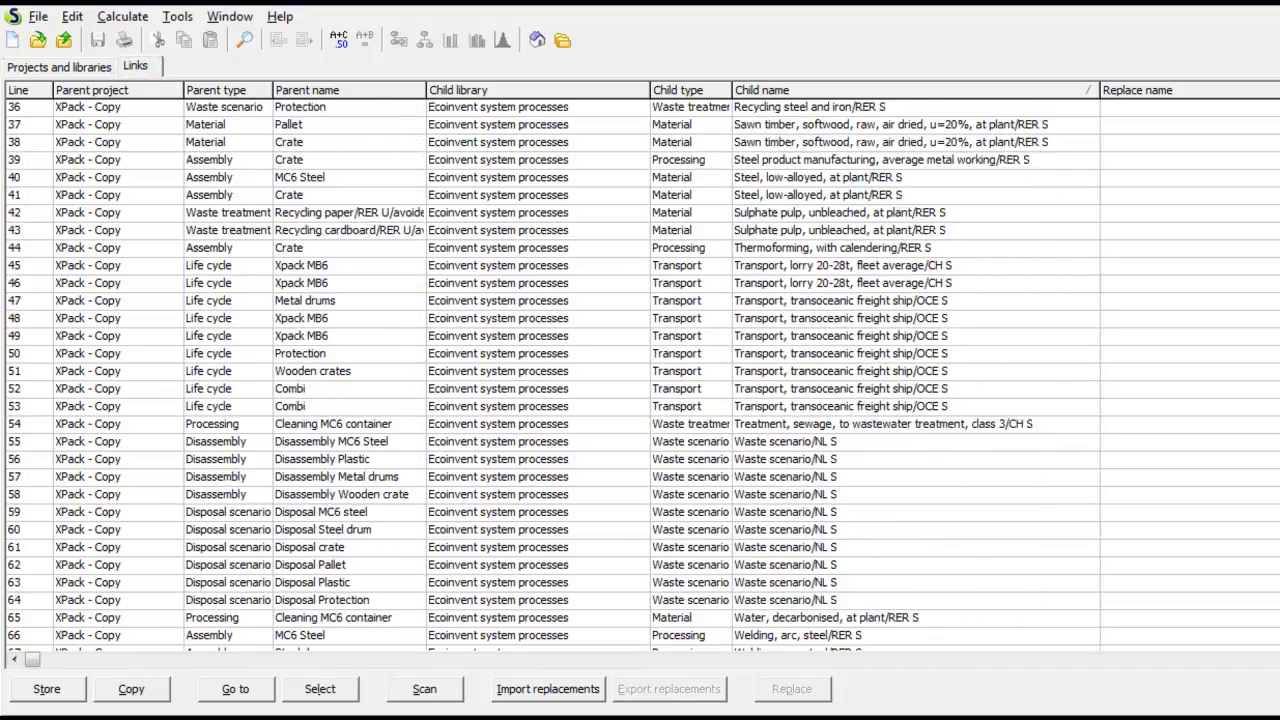
scroll(640, 370, "up", 10)
scroll(640, 370, "up", 3)
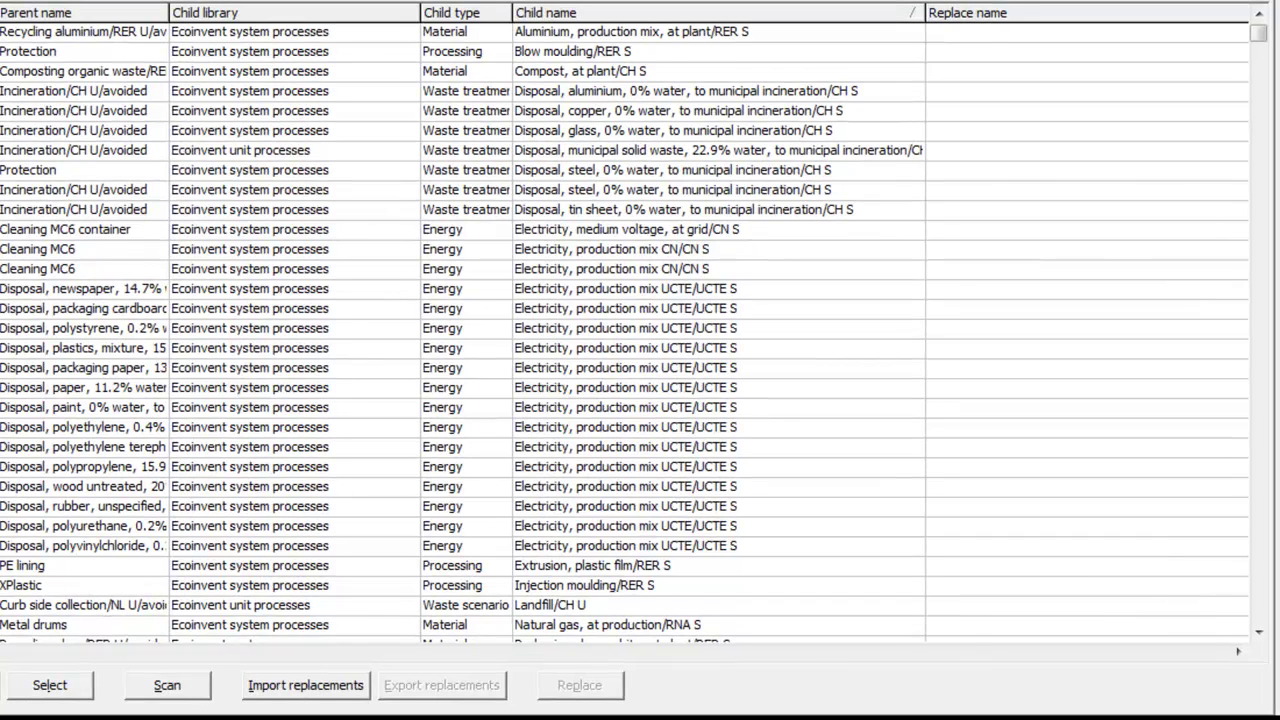
left_click(320, 685)
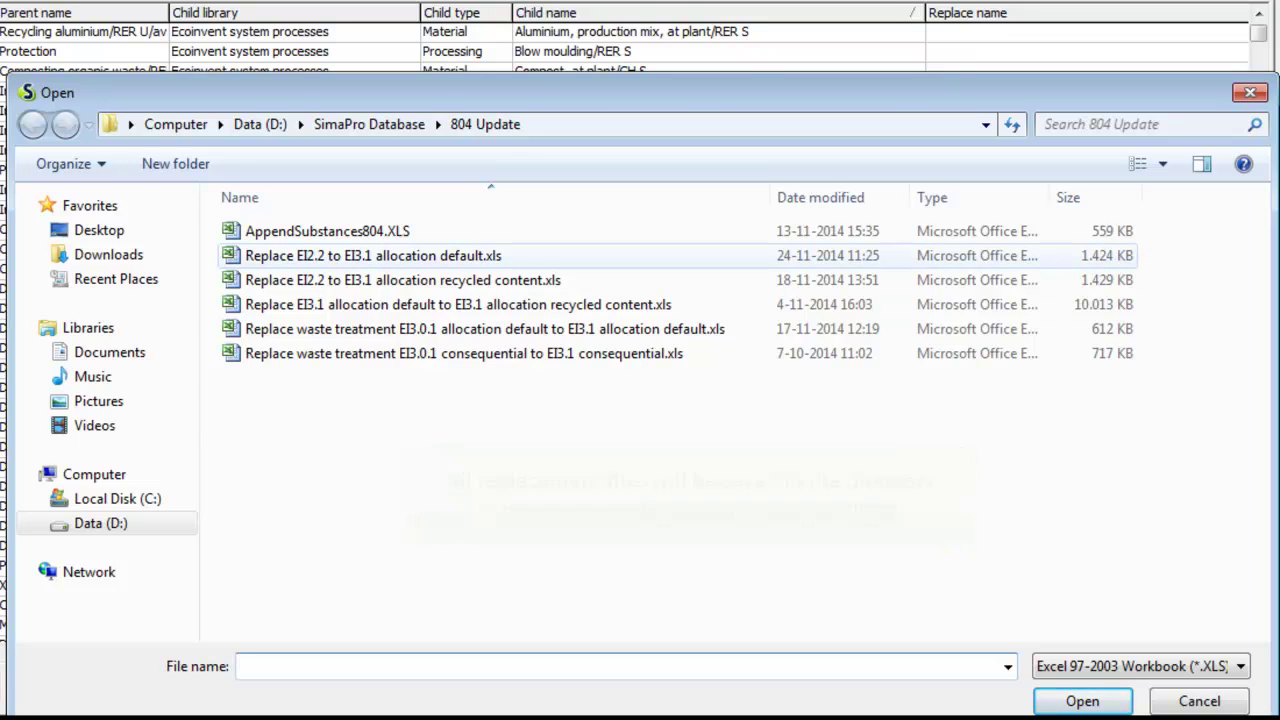
Import the Replace EI2.2 to EI3.1 allocation default.xls replacement list
left_click(332, 255)
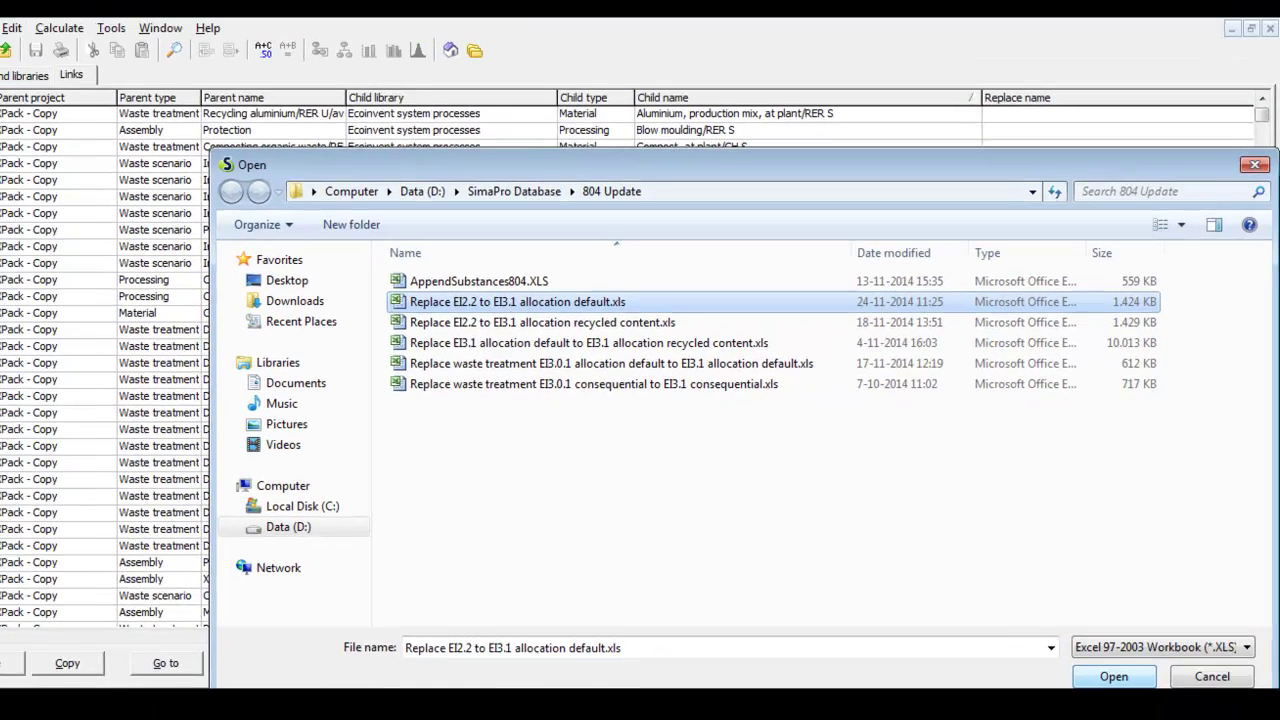
key("Return")
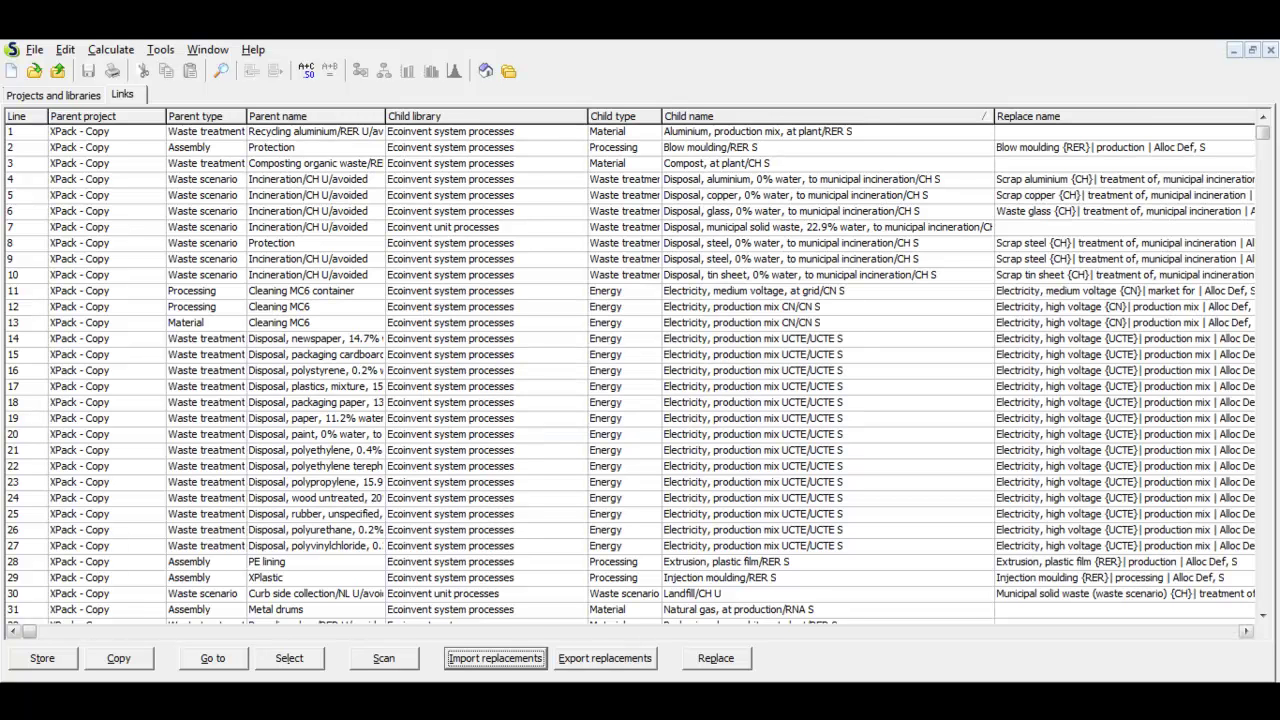
Check the Replace type and Replace library columns, then request replacing the linked products in 57 of 72 links
left_click(1246, 631)
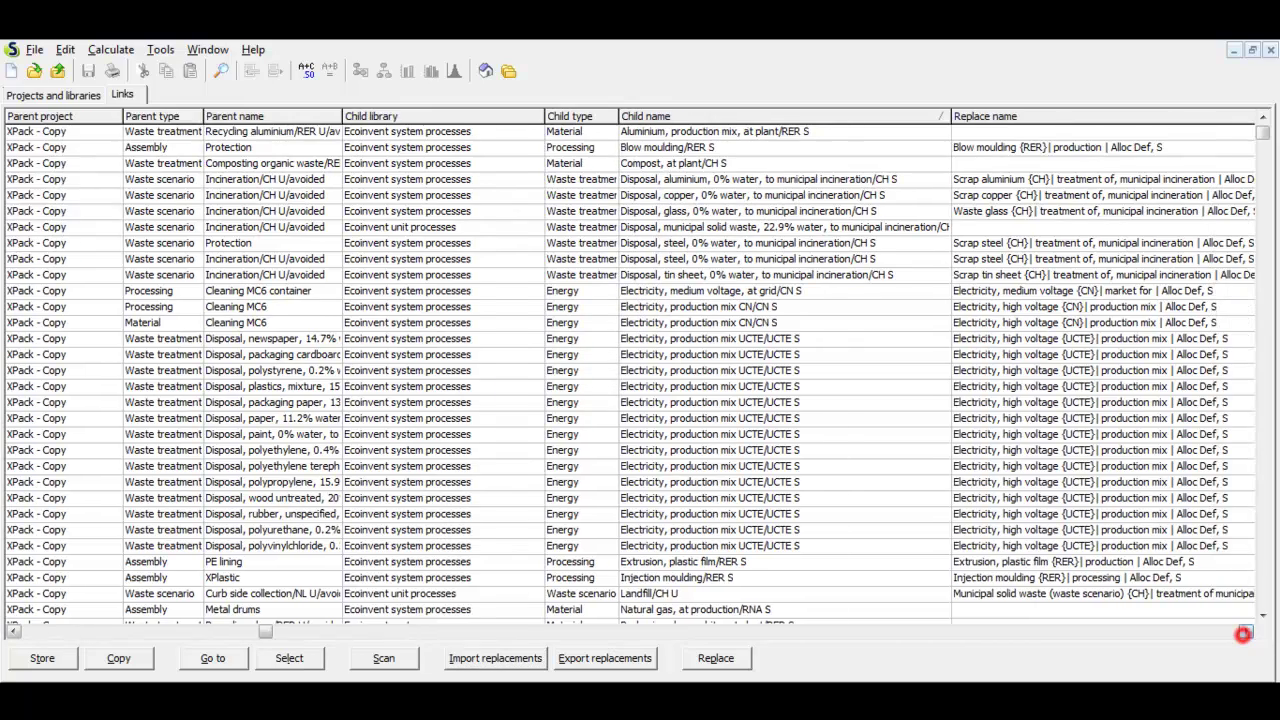
left_click(1246, 631)
left_click(1246, 631)
left_click(1246, 631)
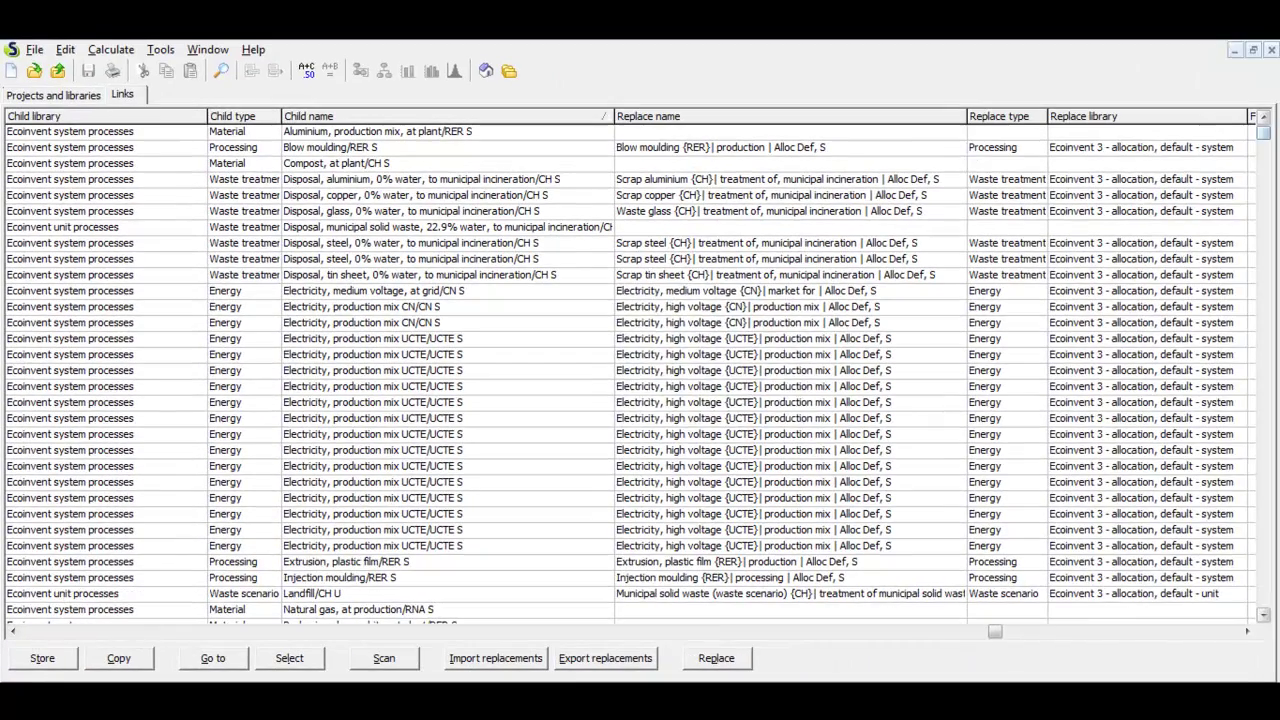
left_click(716, 658)
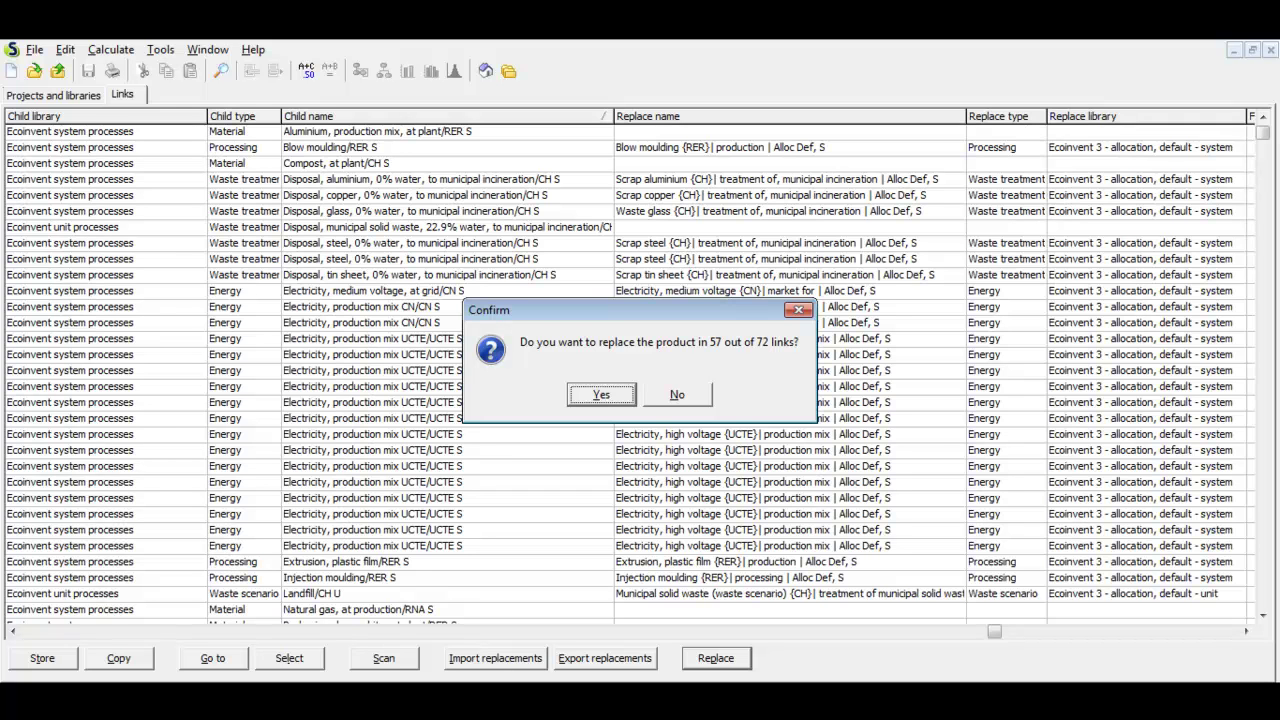
Confirm replacing the products in 57 links, acknowledge the success message, and view the Status column
key("Return")
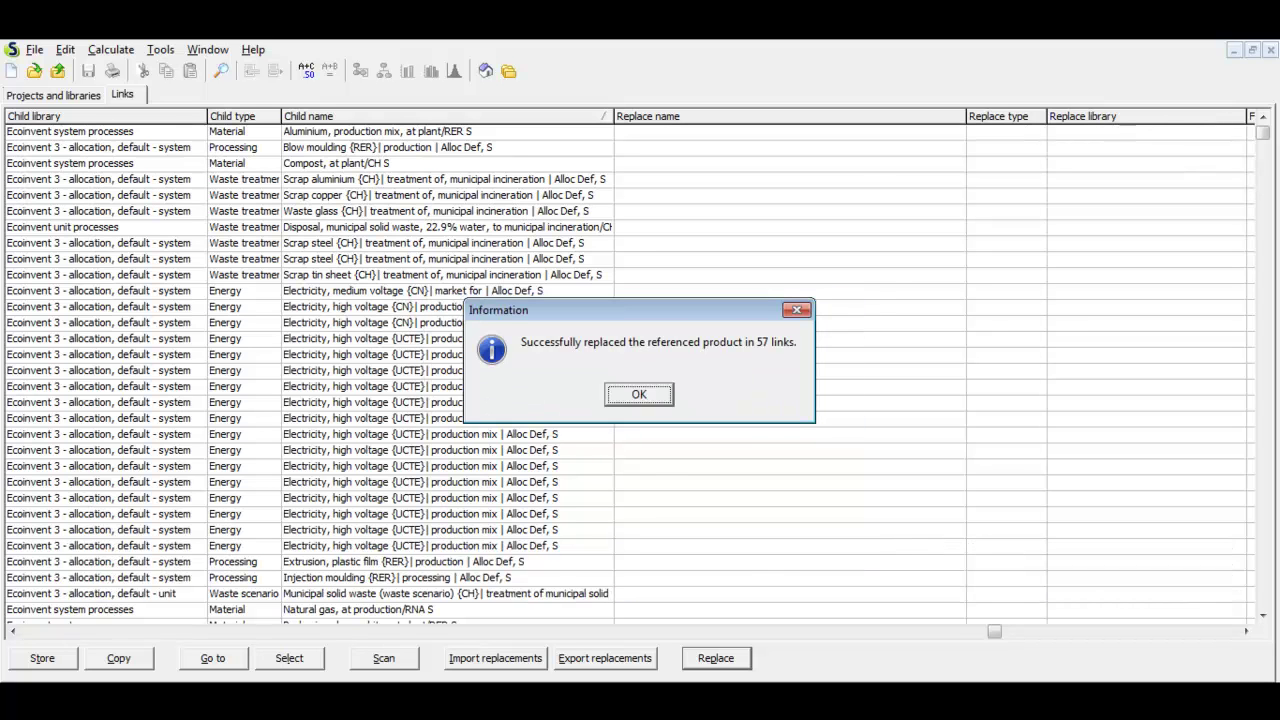
left_click(639, 394)
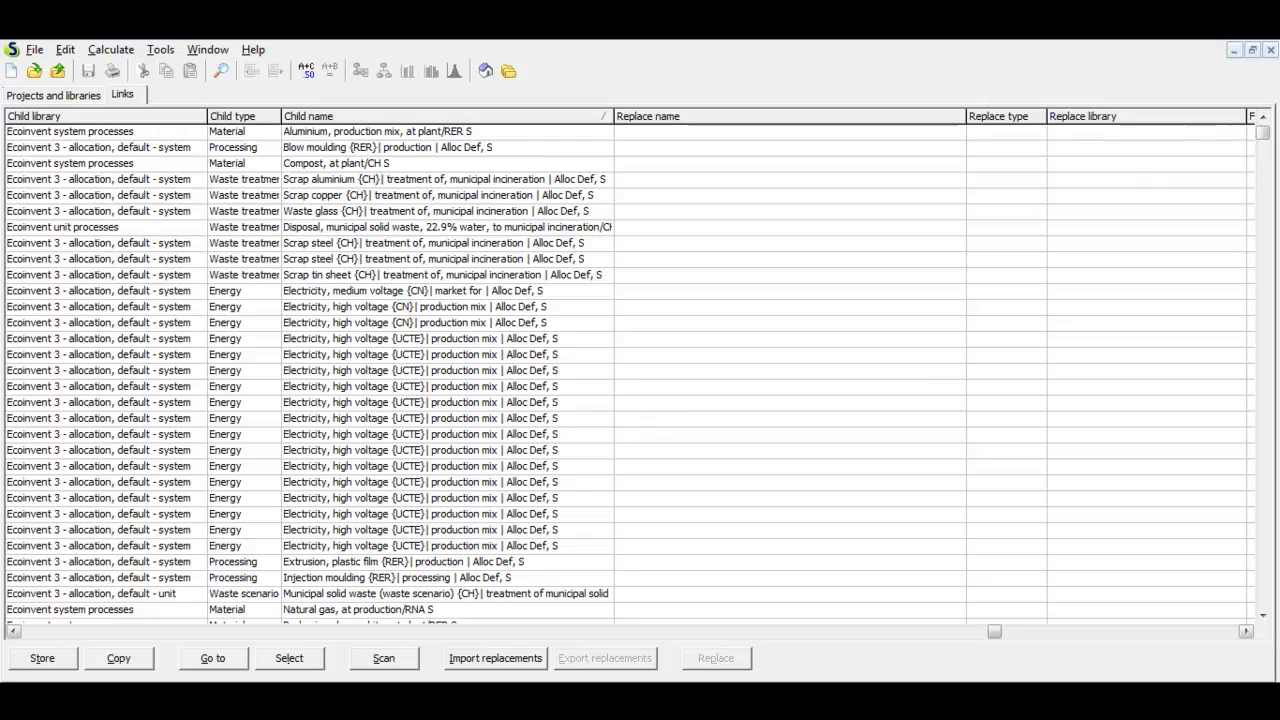
left_click_drag(992, 631, 1200, 631)
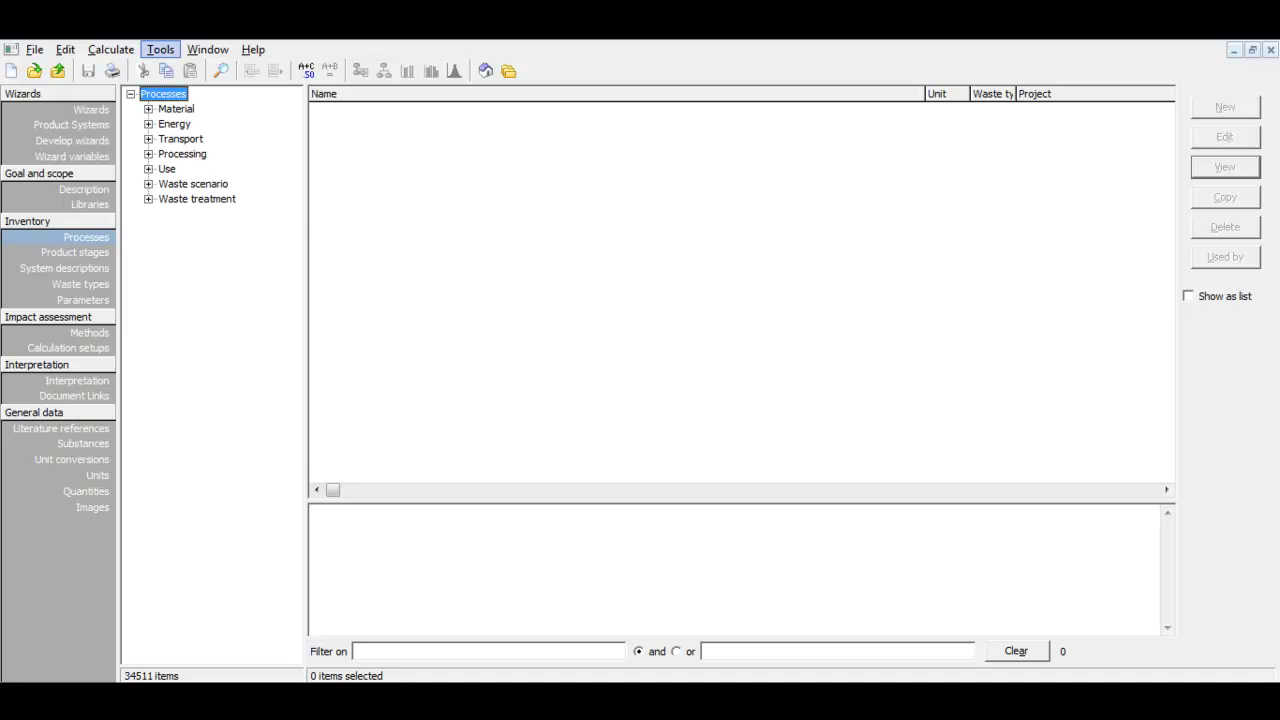
Reopen the Projects to Libraries Links Manager and rescan XPack - Copy's links
left_click(160, 49)
left_click(257, 214)
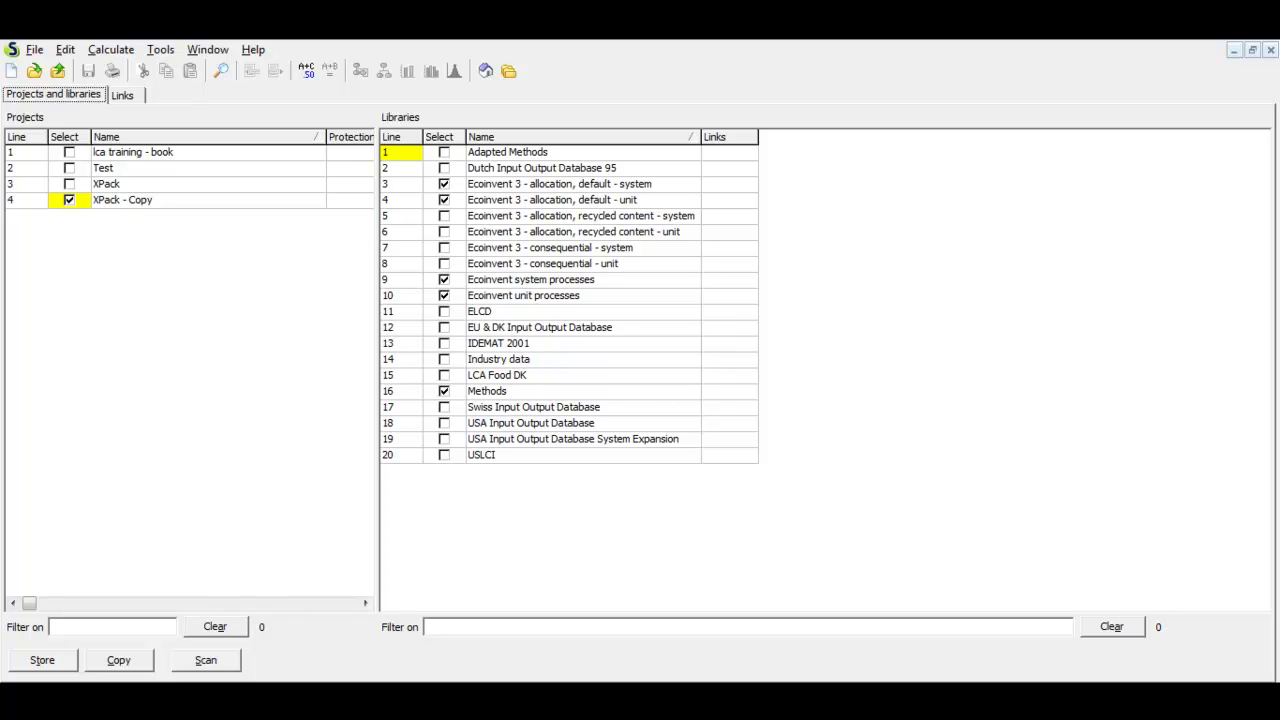
left_click(205, 660)
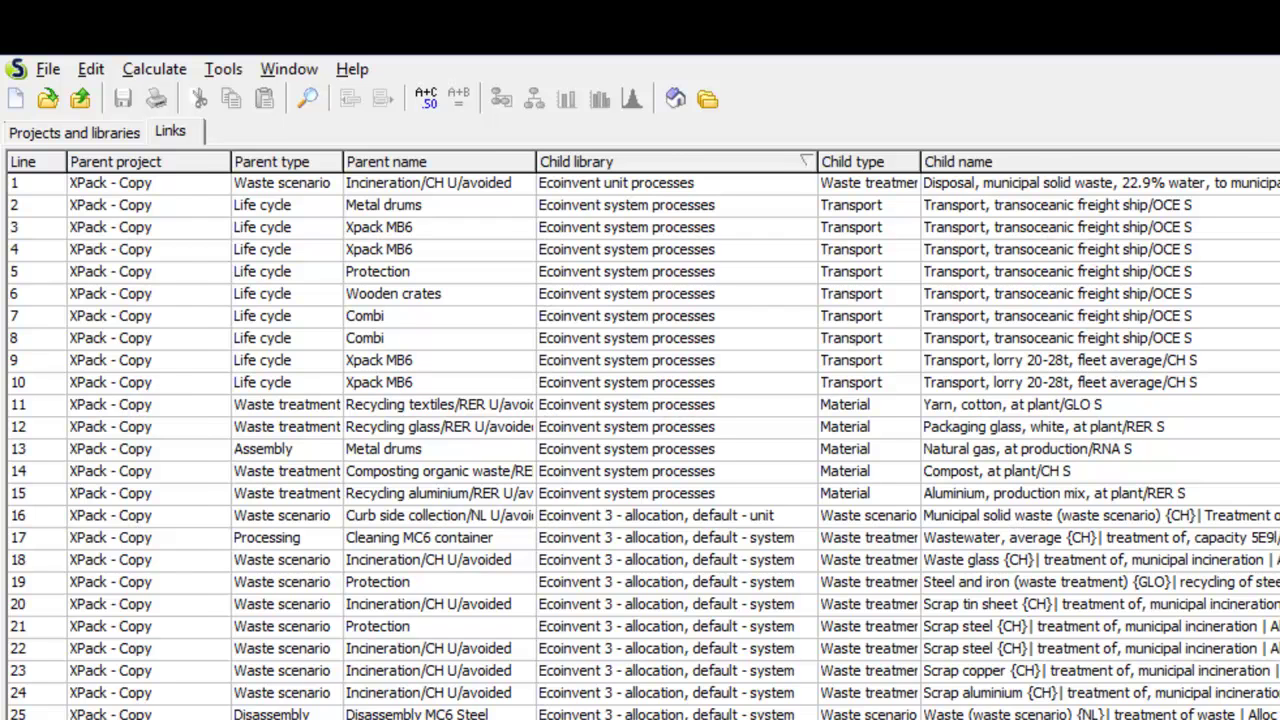
Set 'transoceanic ship {GLO} market for, Alloc Def, S' as the replacement for all 7 transoceanic freight ship links
scroll(640, 434, "right", 2)
scroll(640, 434, "right", 3)
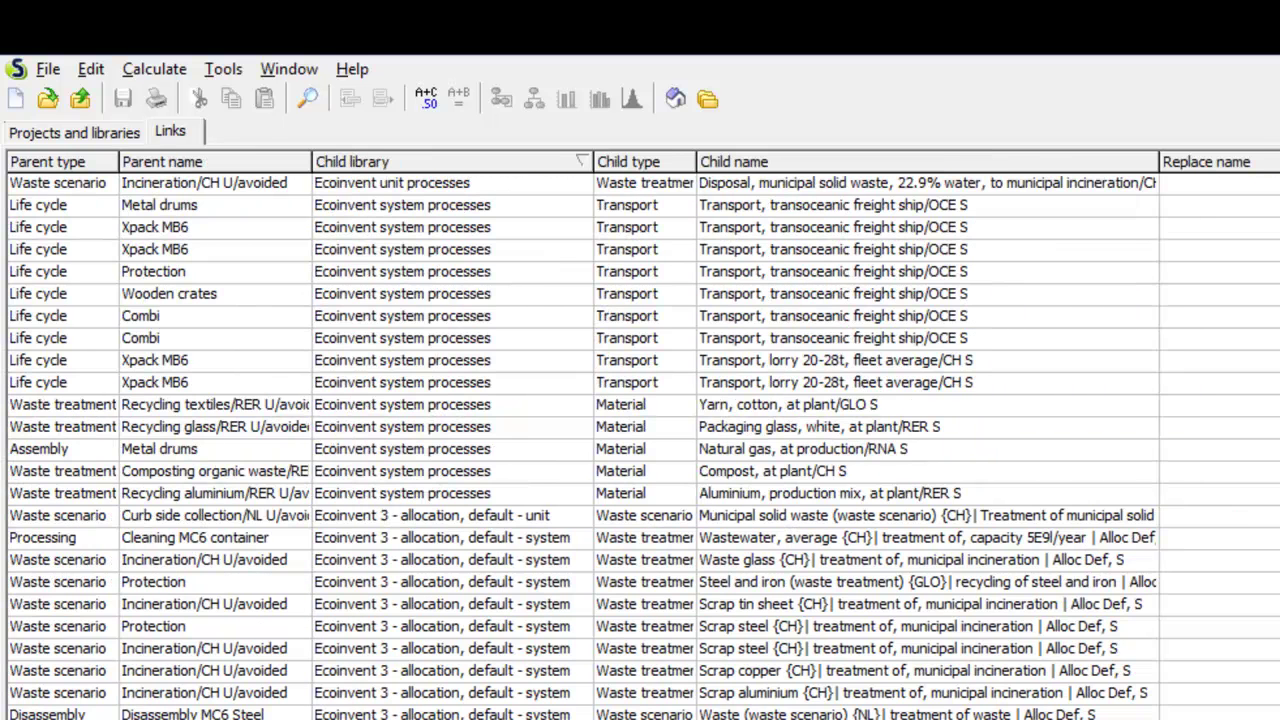
scroll(640, 434, "right", 4)
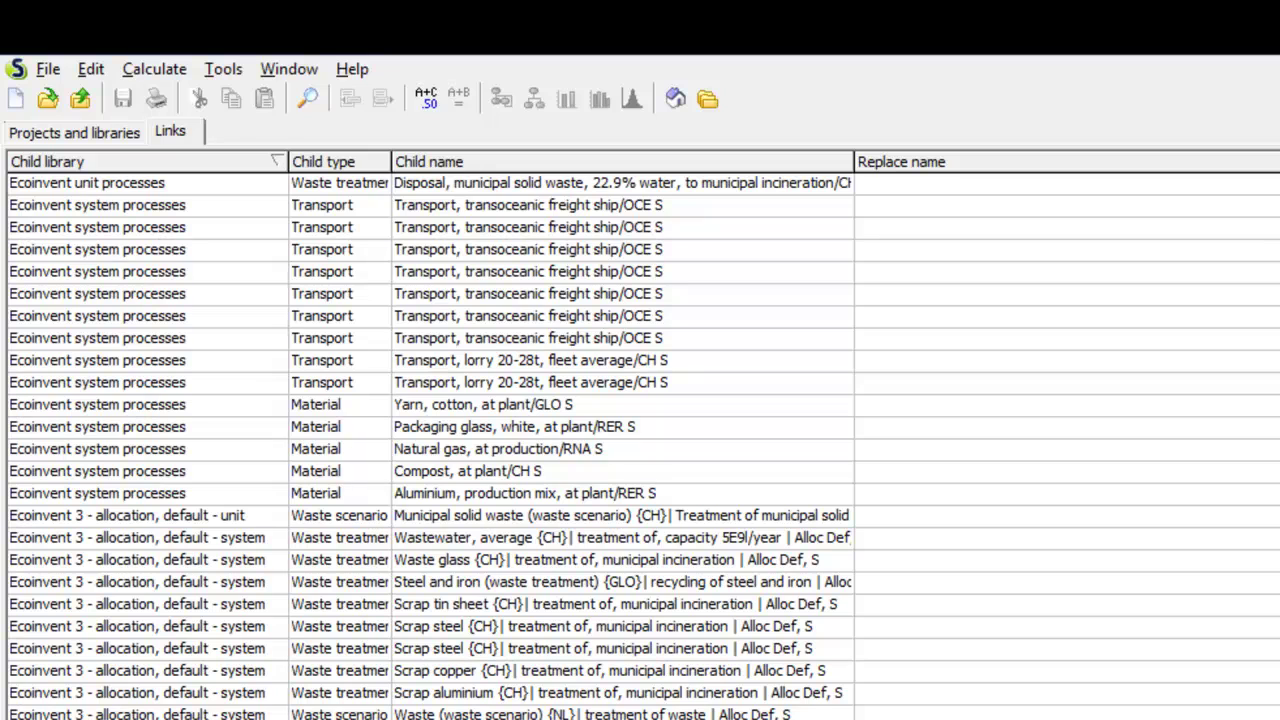
left_click(969, 205)
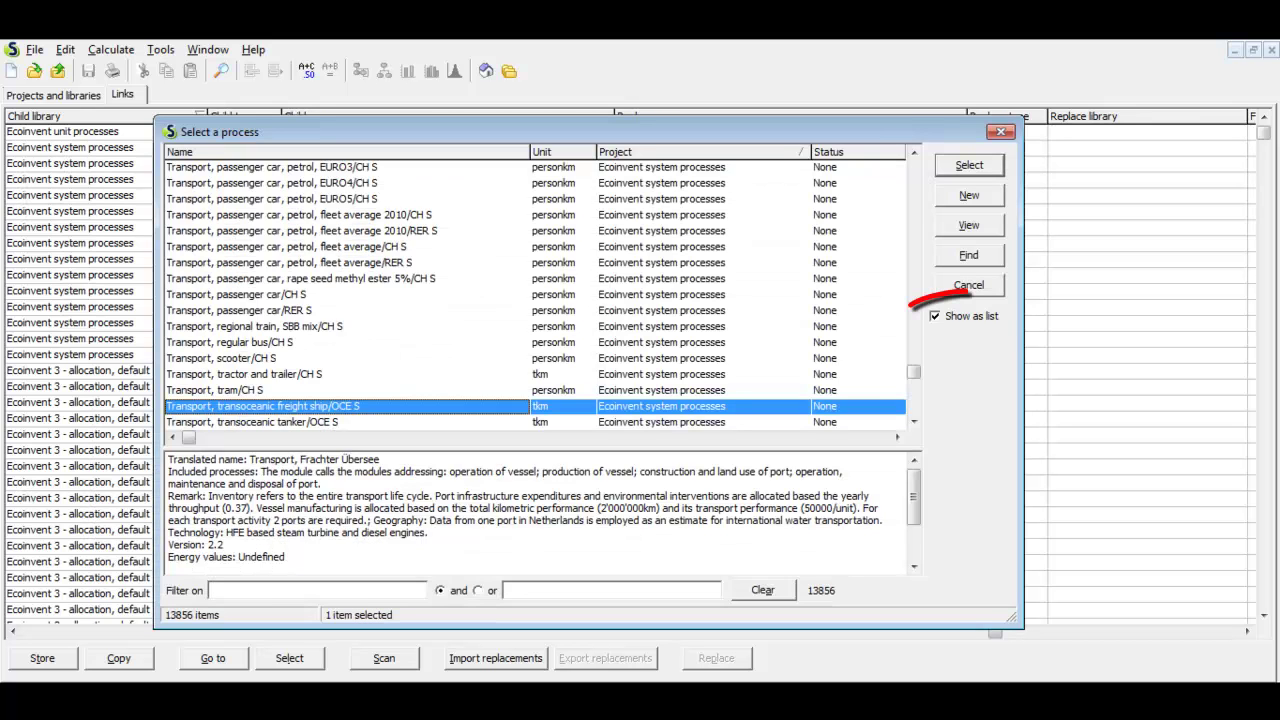
left_click(358, 590)
type("tr")
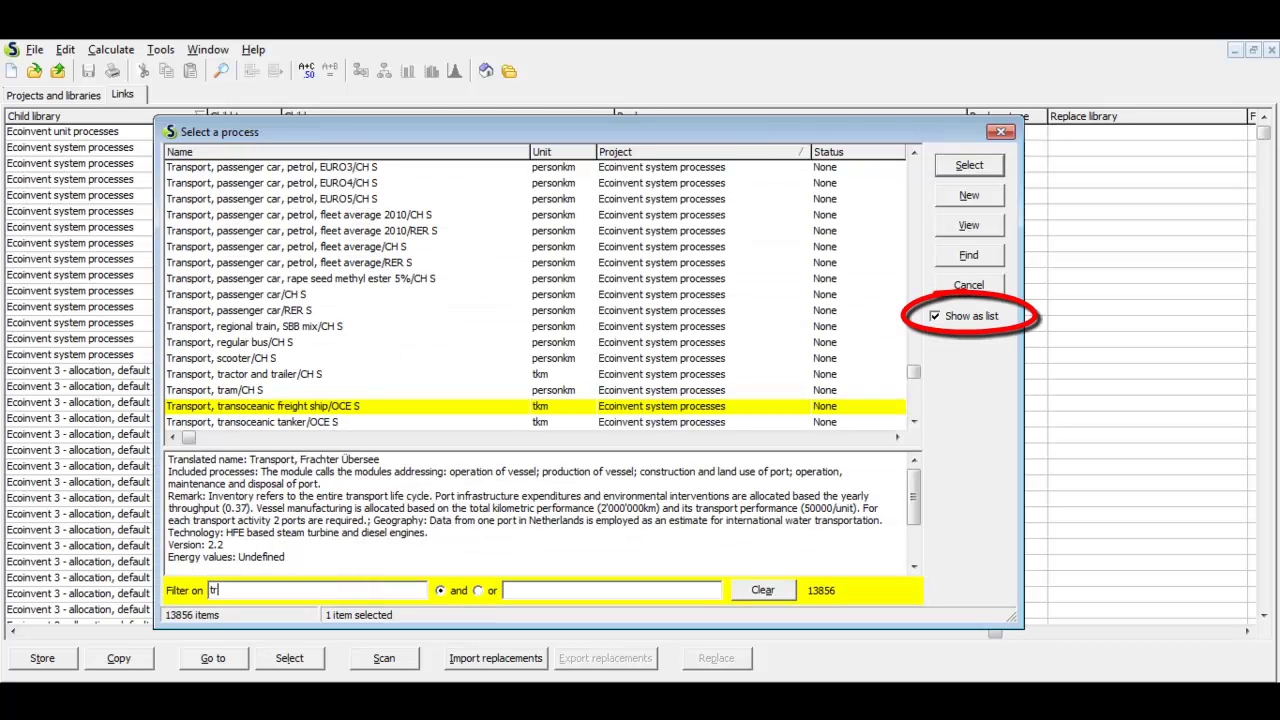
type("ansoceanic")
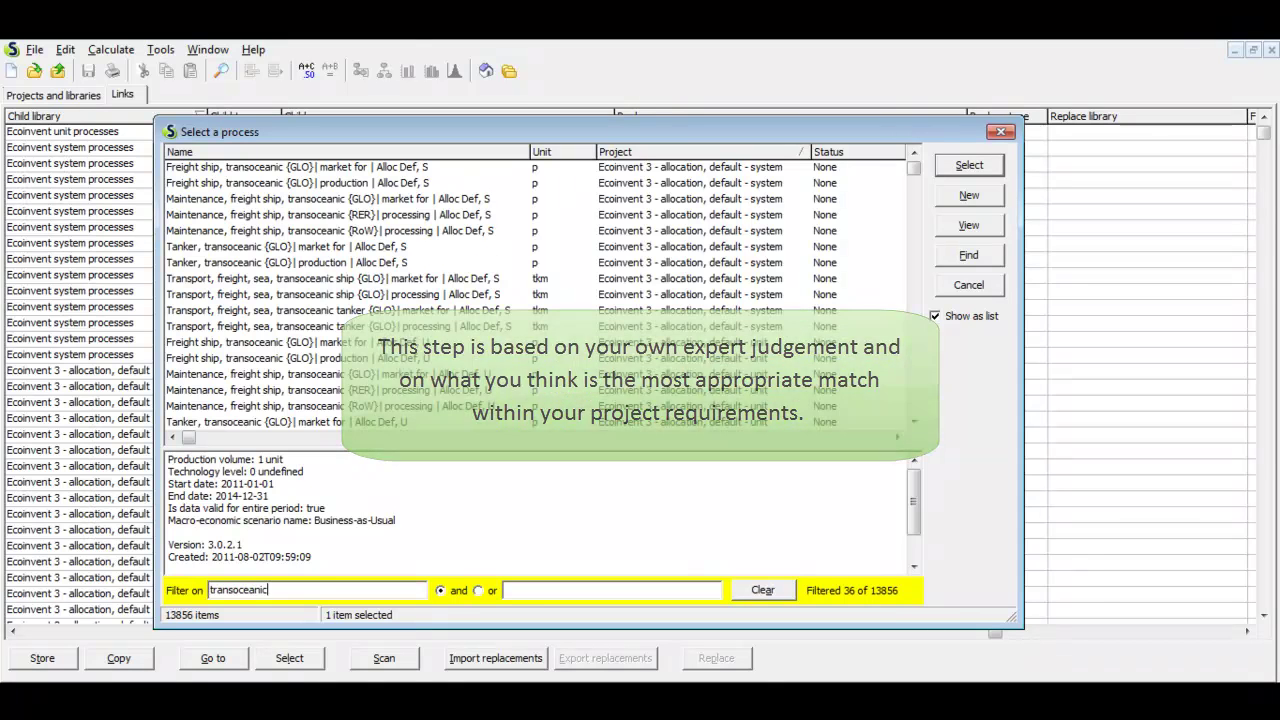
left_click(457, 278)
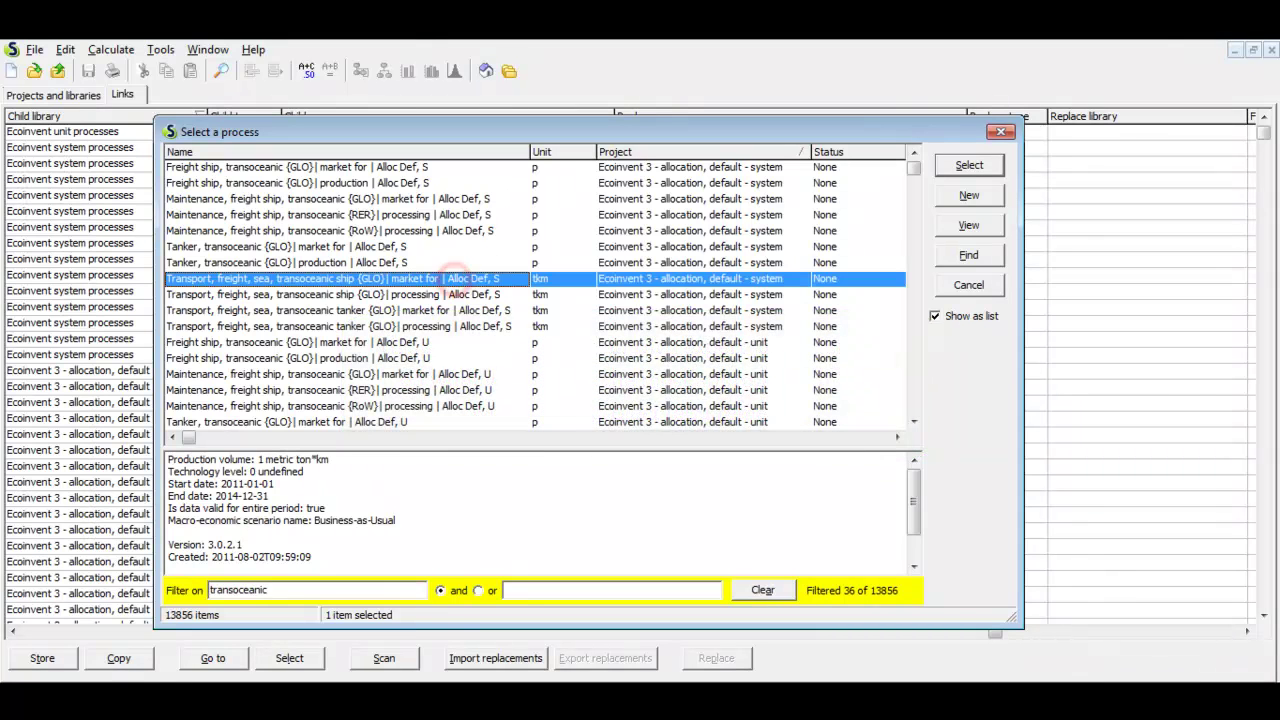
left_click(979, 170)
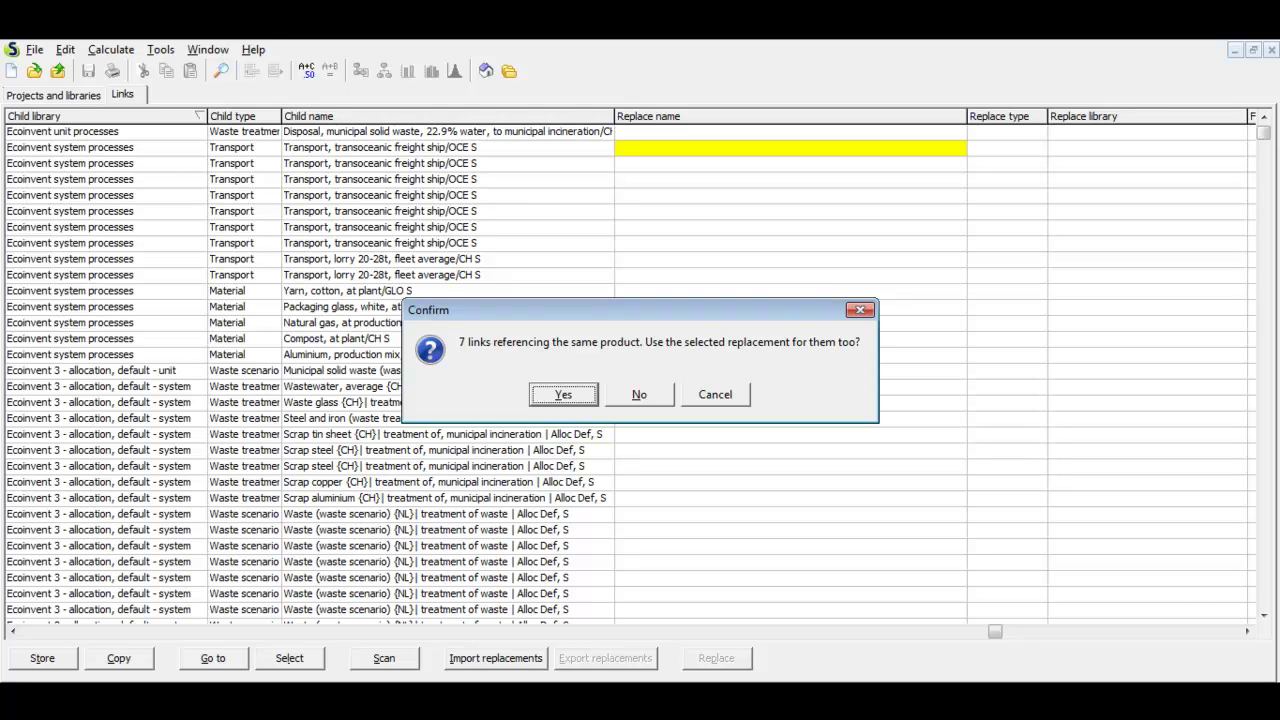
left_click(563, 394)
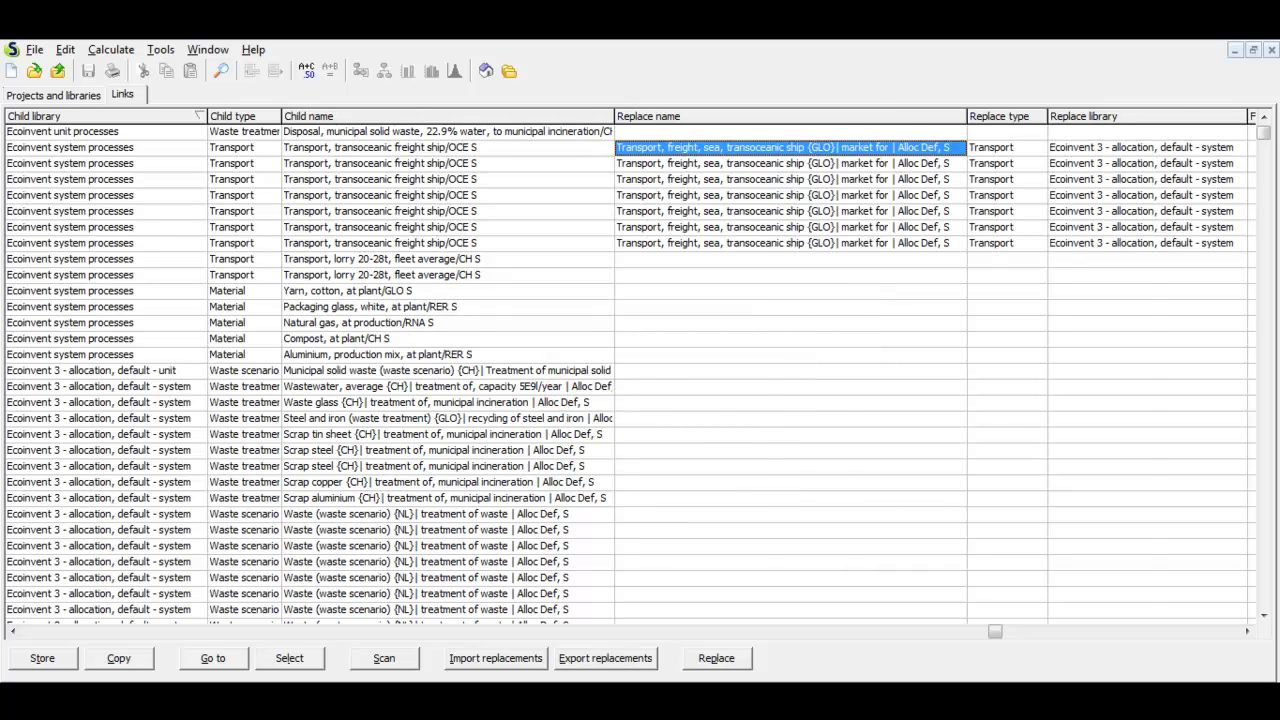
left_click(1245, 631)
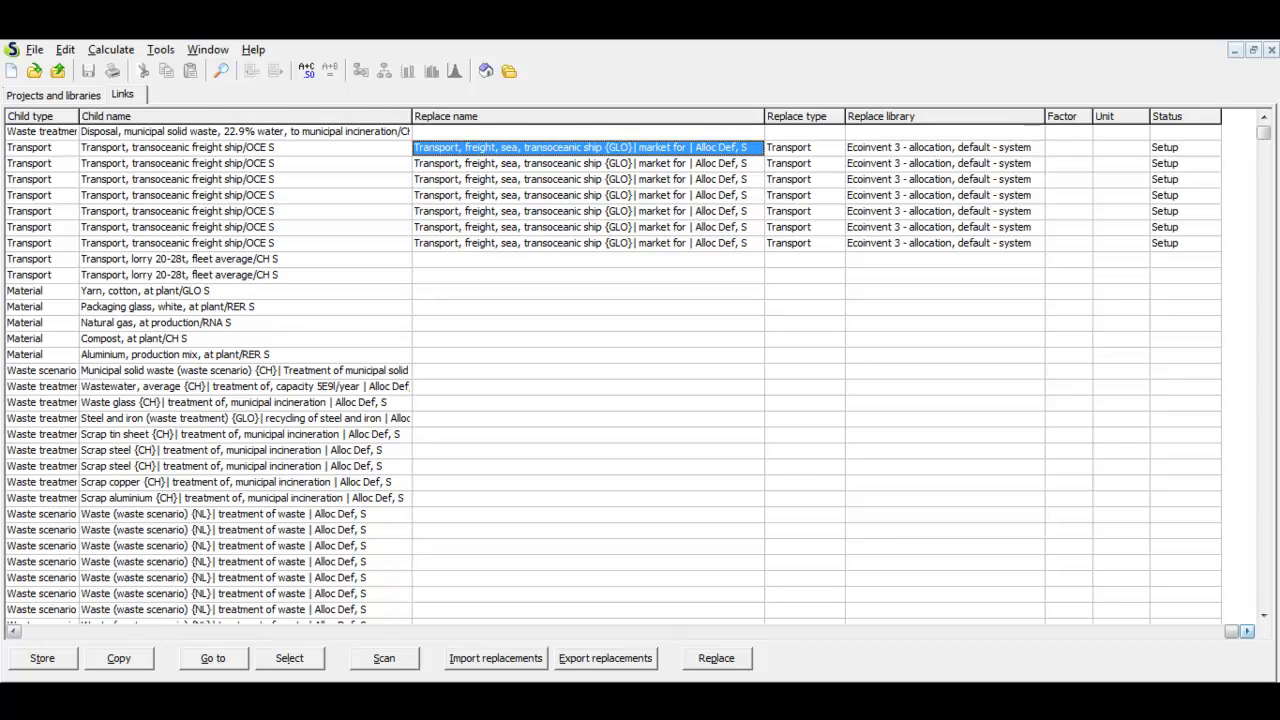
Choose the high pressure network natural gas {GLO} market process as the Natural gas link's replacement
left_click(1186, 259)
left_click(474, 322)
left_click(474, 322)
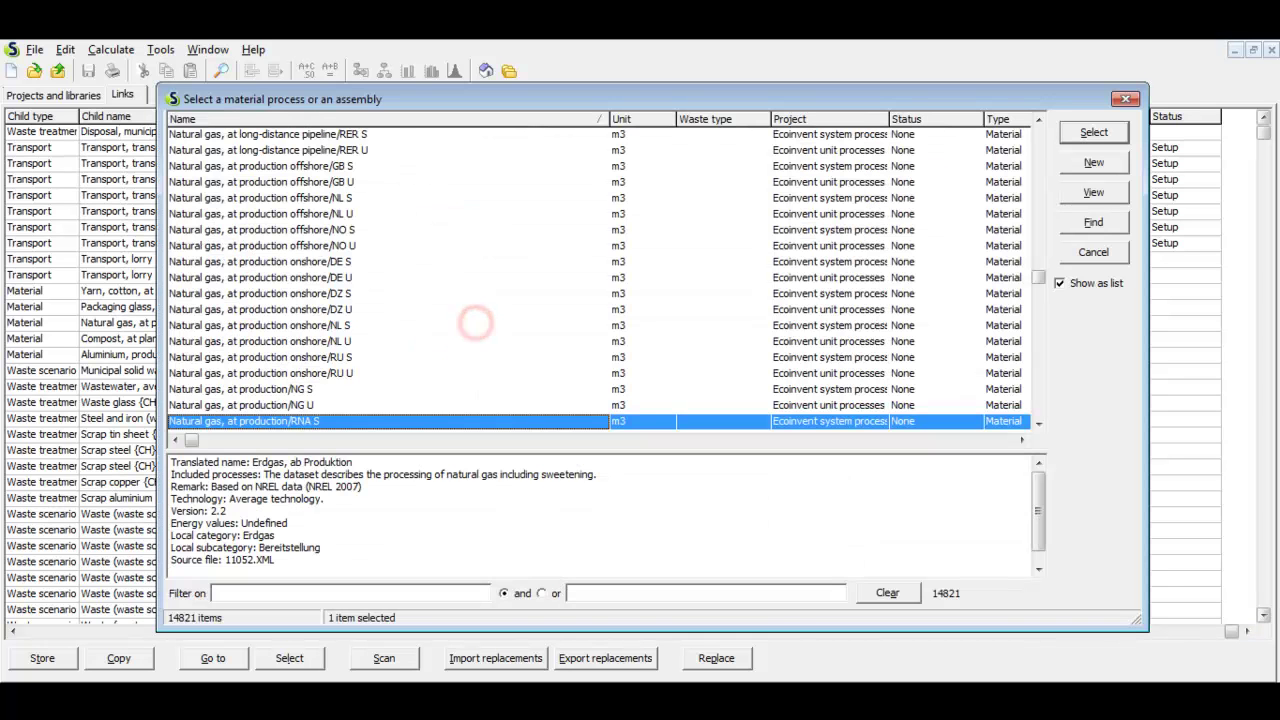
left_click(316, 593)
type("natural ")
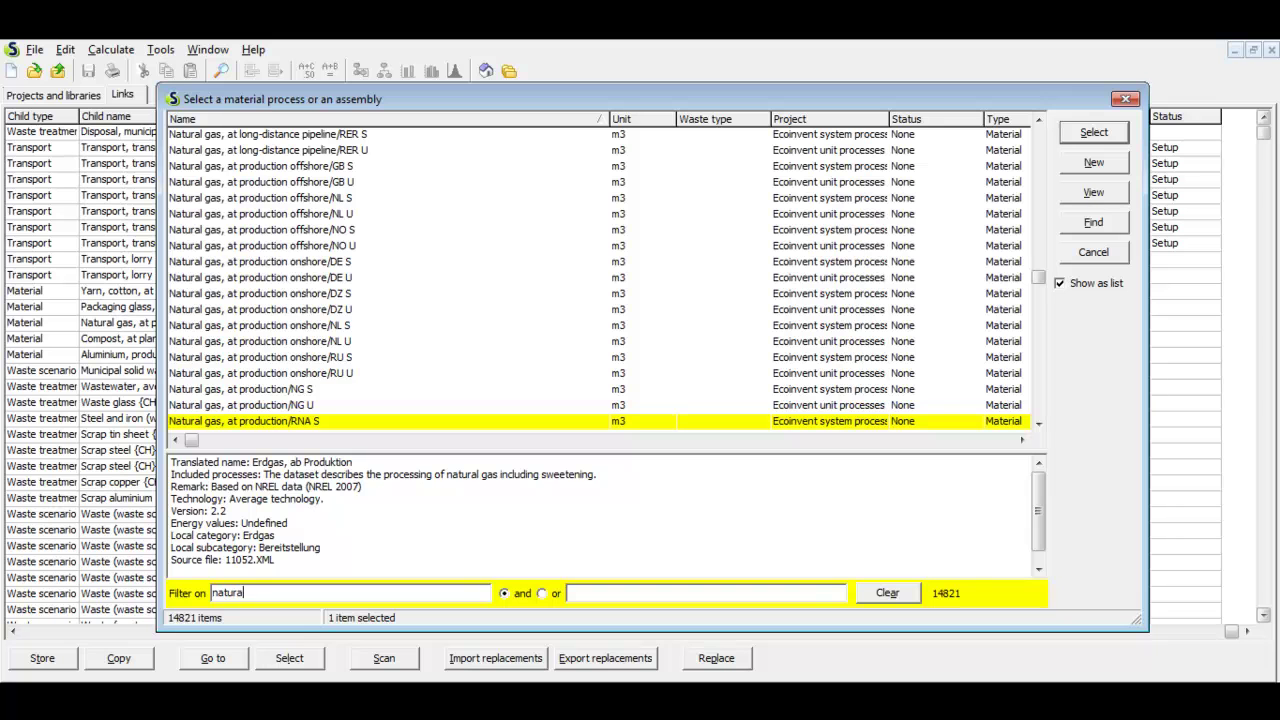
type("gas")
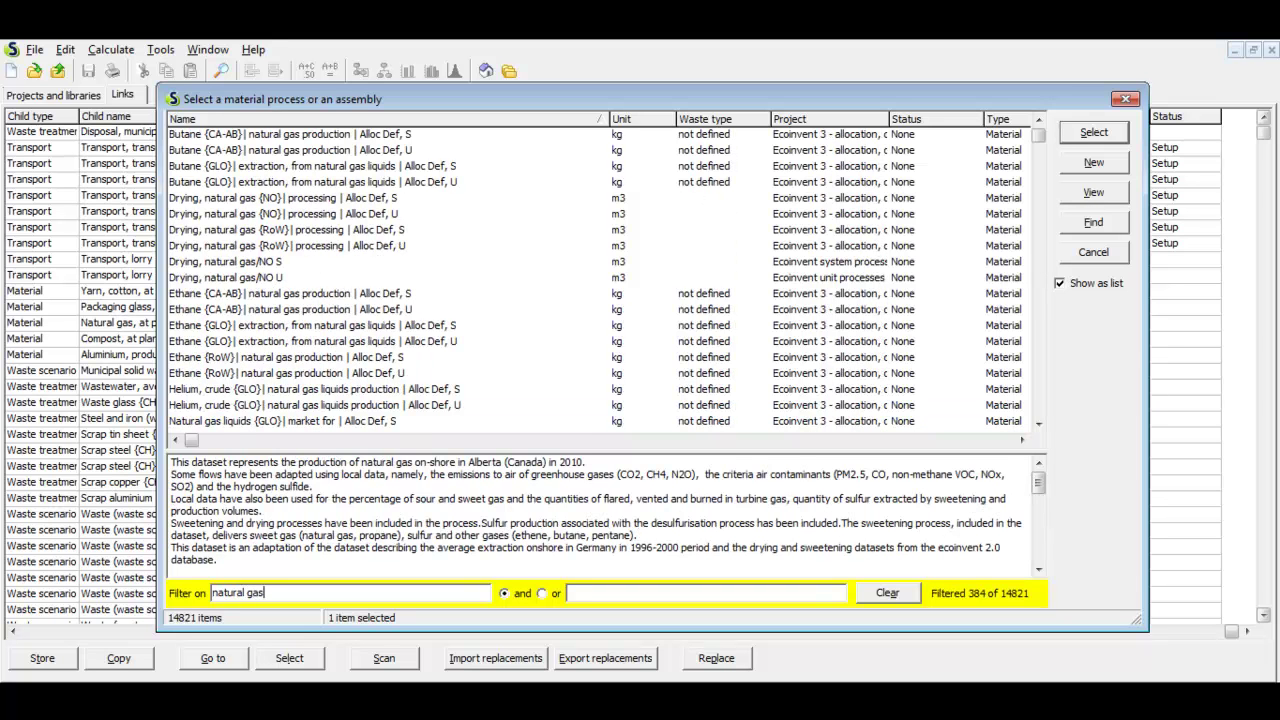
key("Down")
key("Down")
key("Down")
key("Down")
key("Down")
key("Down")
key("Down")
key("Down")
key("Down")
key("Down")
key("Down")
key("Down")
key("Down")
key("Down")
key("Down")
key("Down")
key("Down")
key("Down")
key("Down")
key("Down")
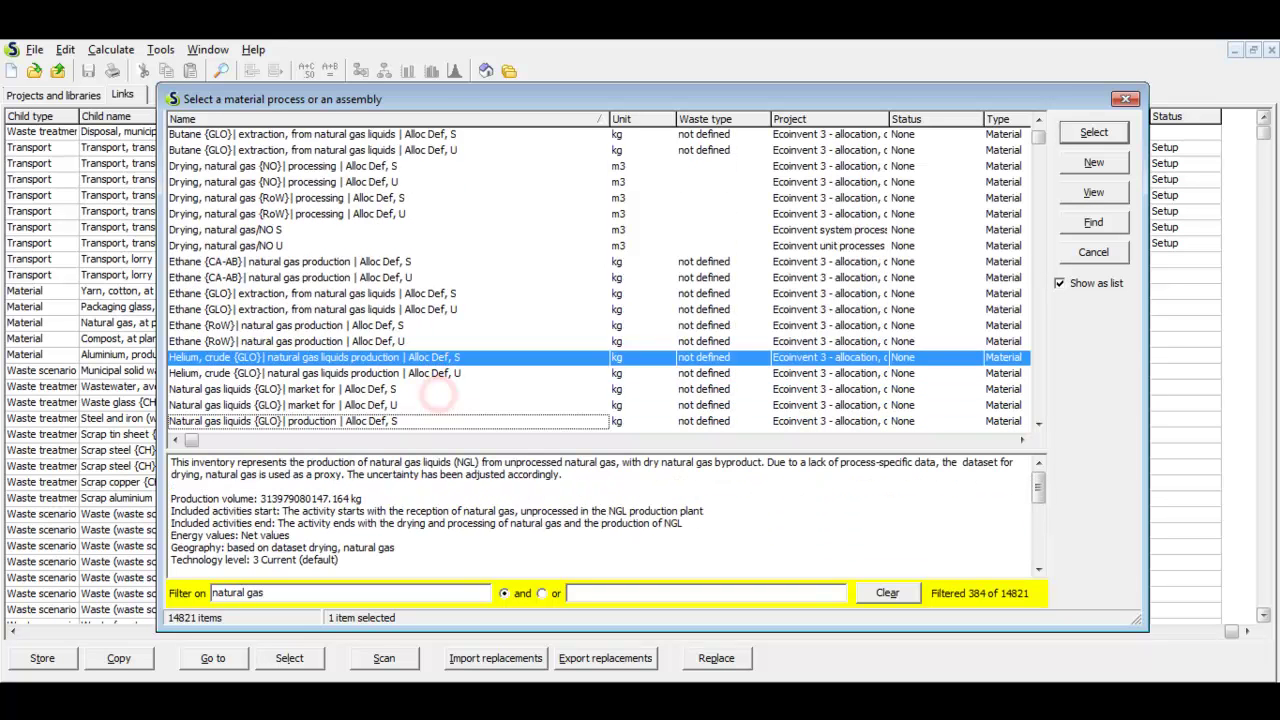
key("Down")
key("Down")
key("Down")
key("Down")
key("Down")
key("Down")
key("Down")
key("Down")
key("Down")
key("Down")
key("Down")
key("Down")
key("Down")
key("Down")
key("Down")
key("Down")
key("Down")
key("Down")
key("Down")
key("Down")
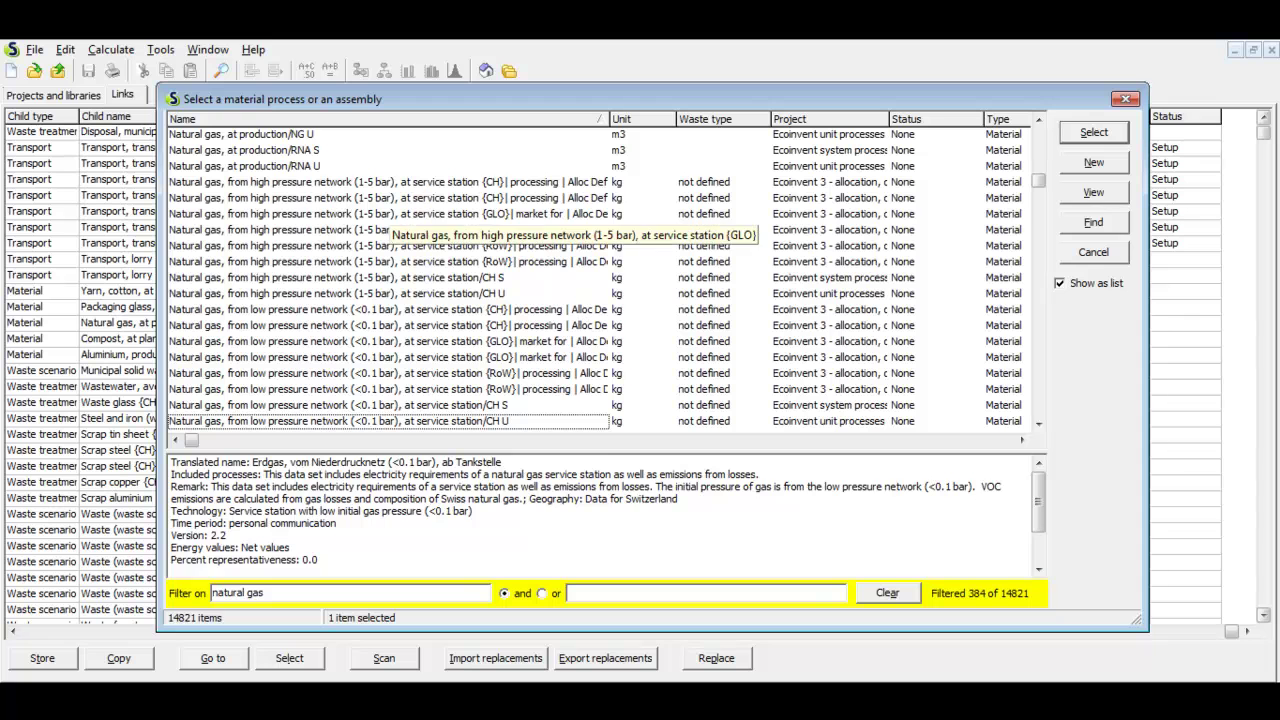
left_click(385, 213)
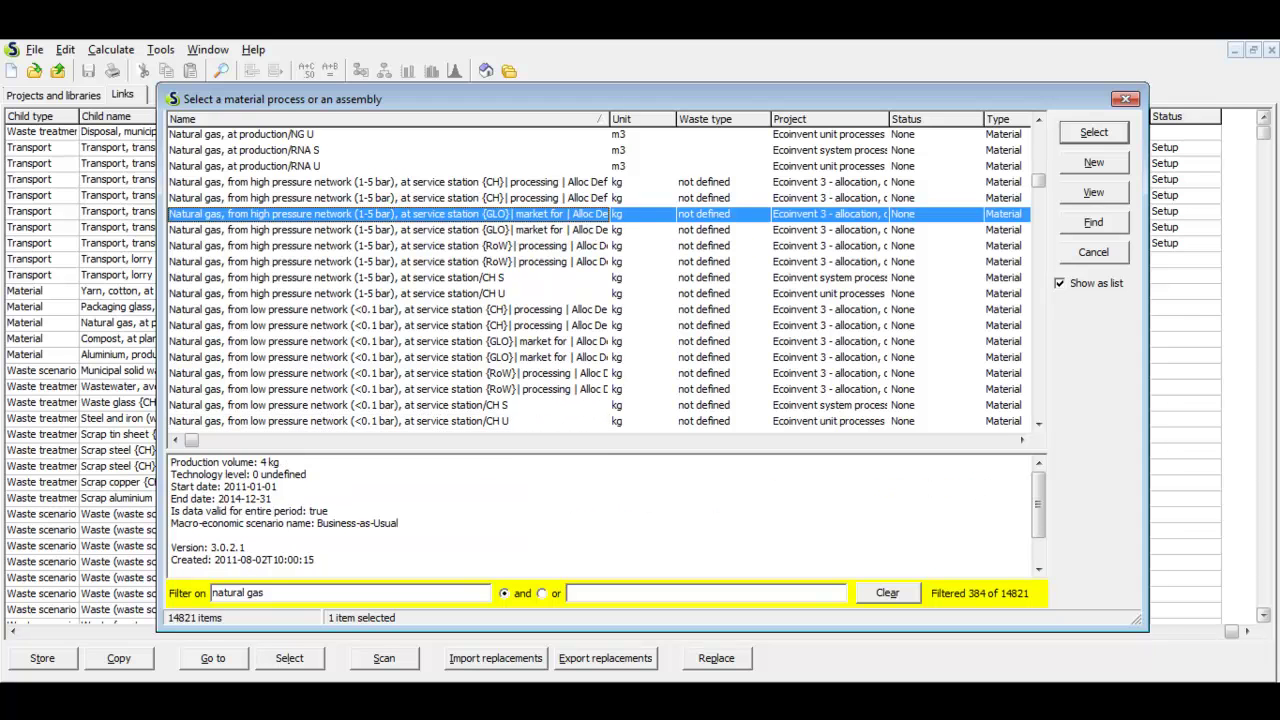
left_click(1094, 133)
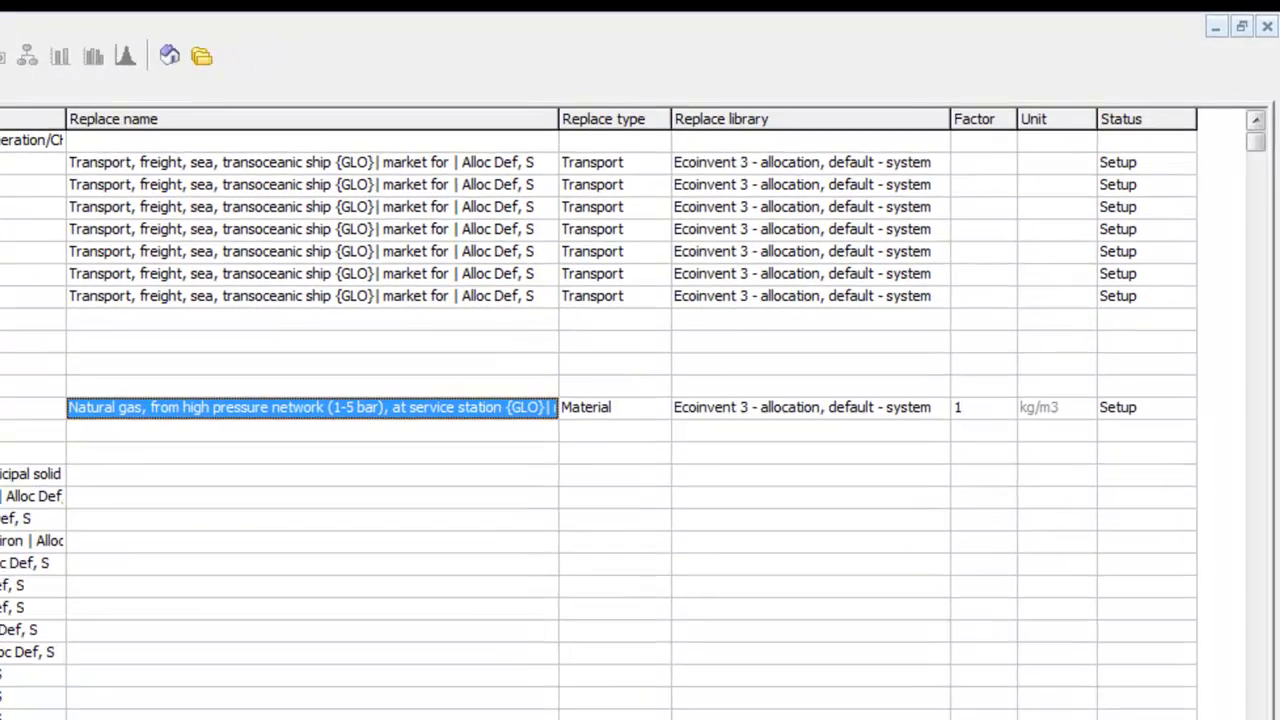
Set the Natural gas replacement's conversion factor to 0.711 kg/m3
left_click(1045, 328)
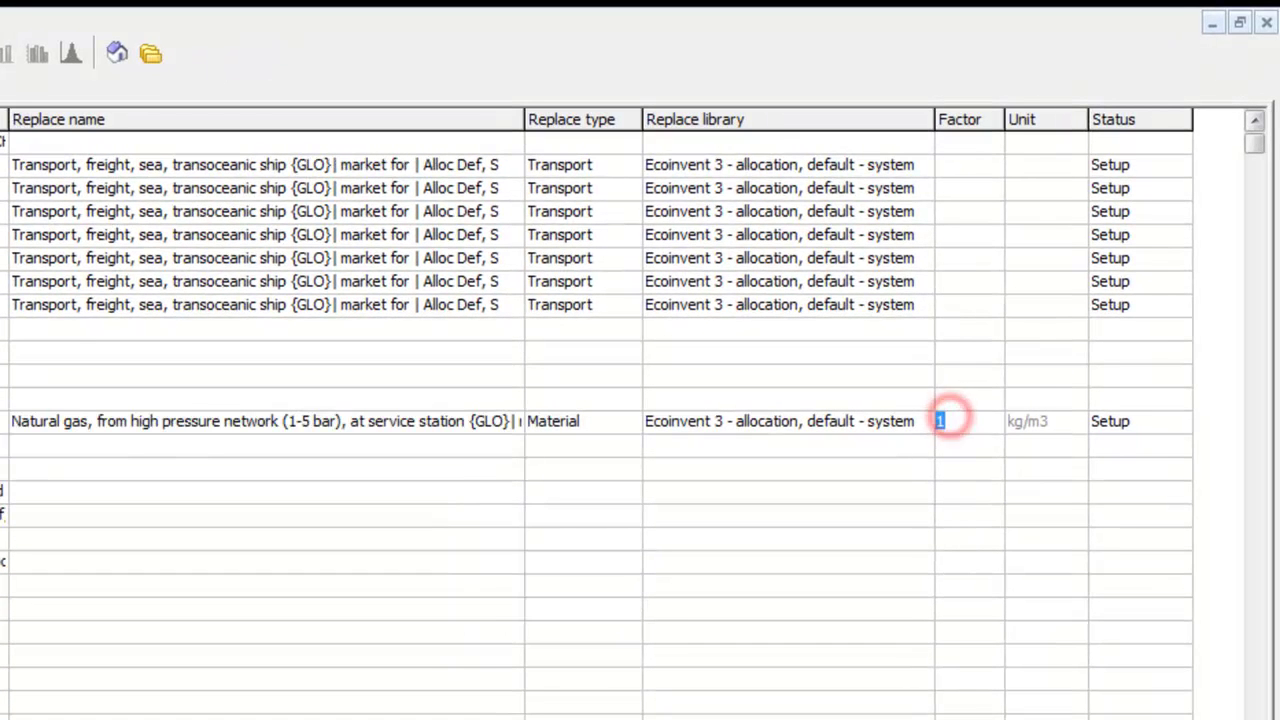
type("0.711")
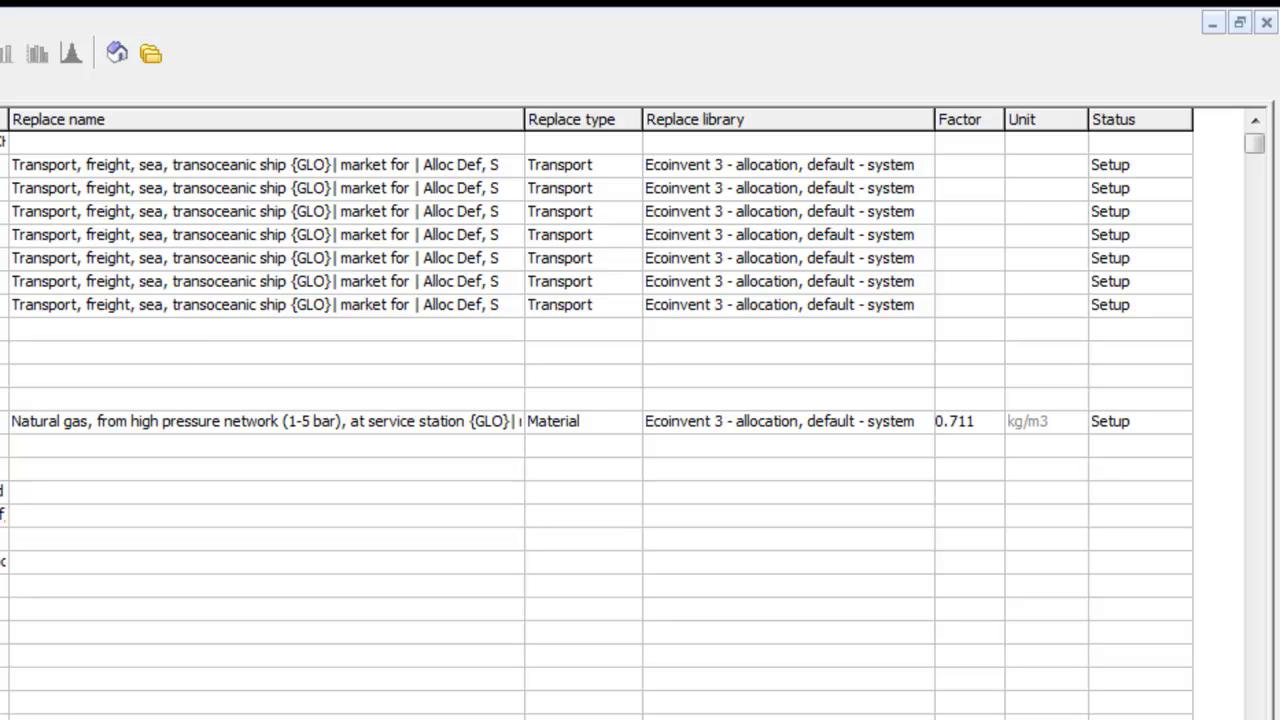
key("Return")
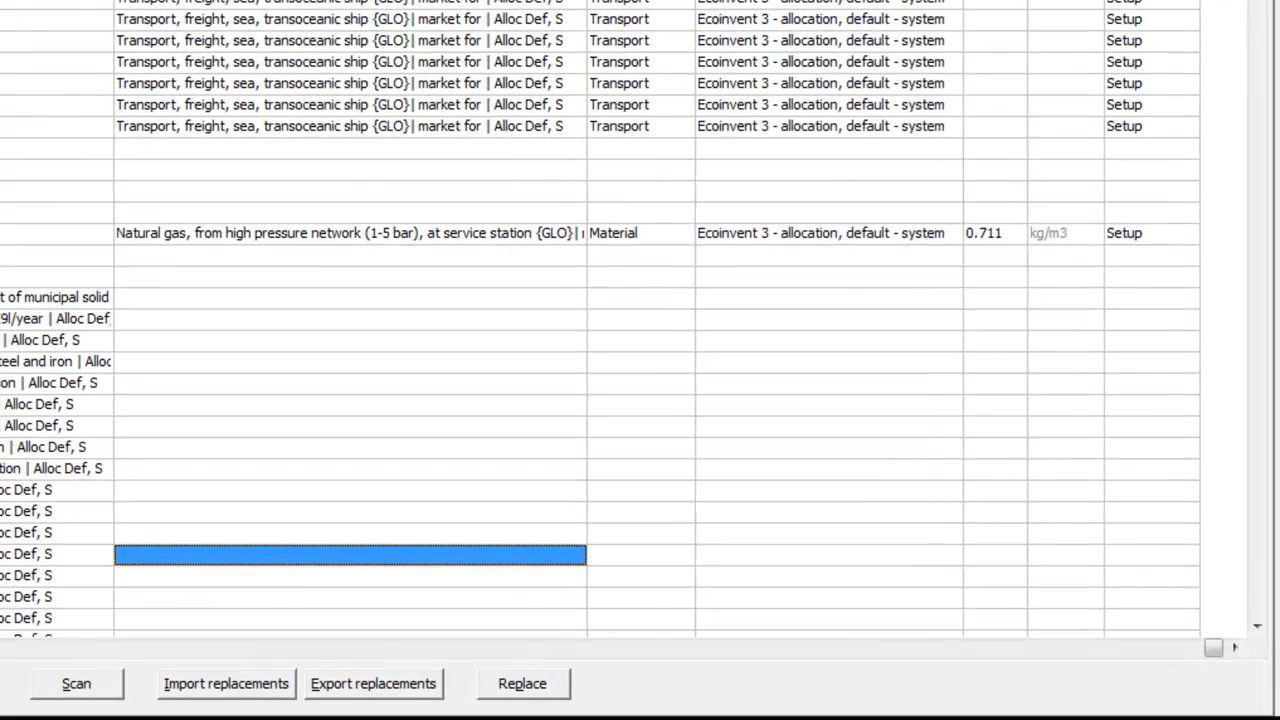
Replace the products in the 8 prepared links (seven transoceanic ship links and Natural gas)
left_click(524, 683)
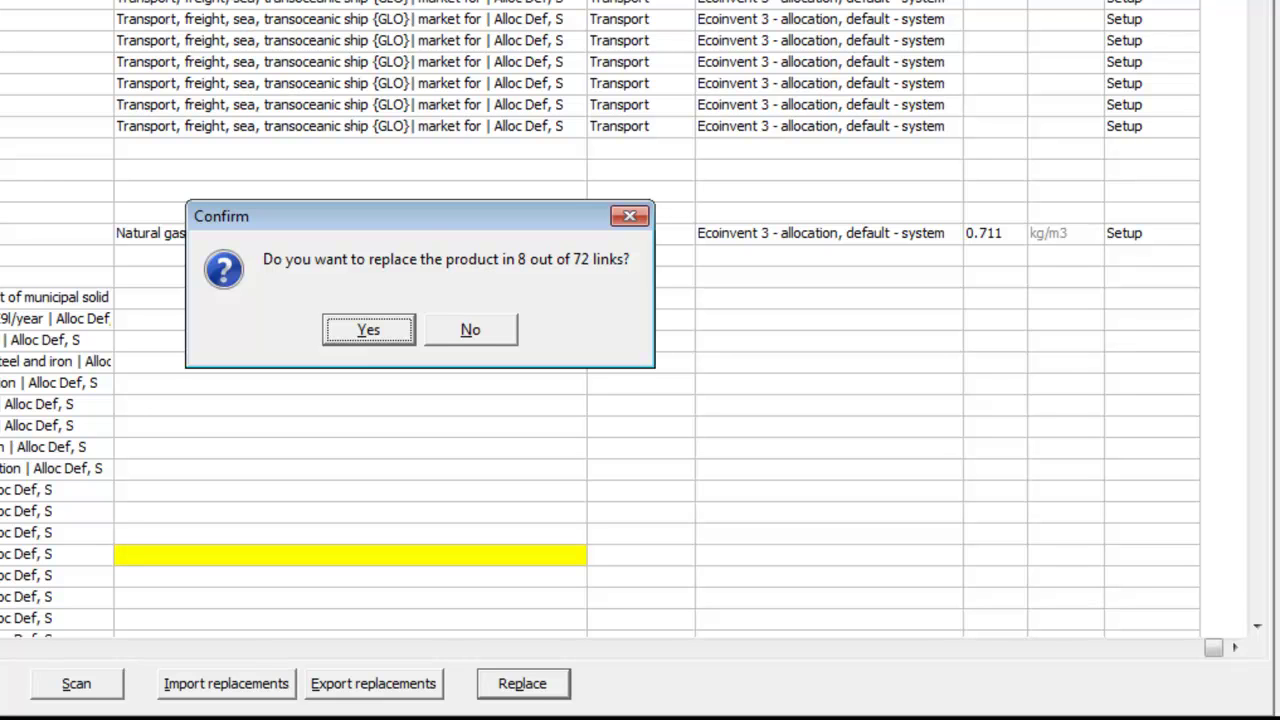
left_click(369, 330)
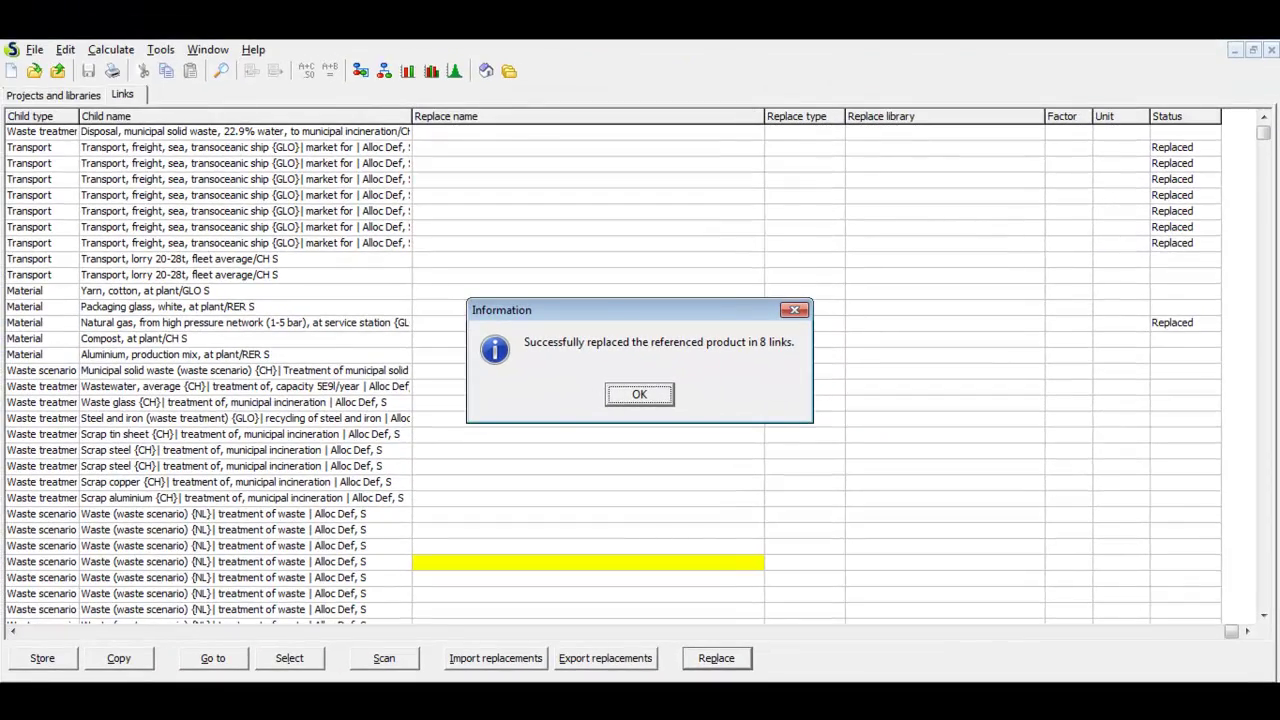
left_click(630, 396)
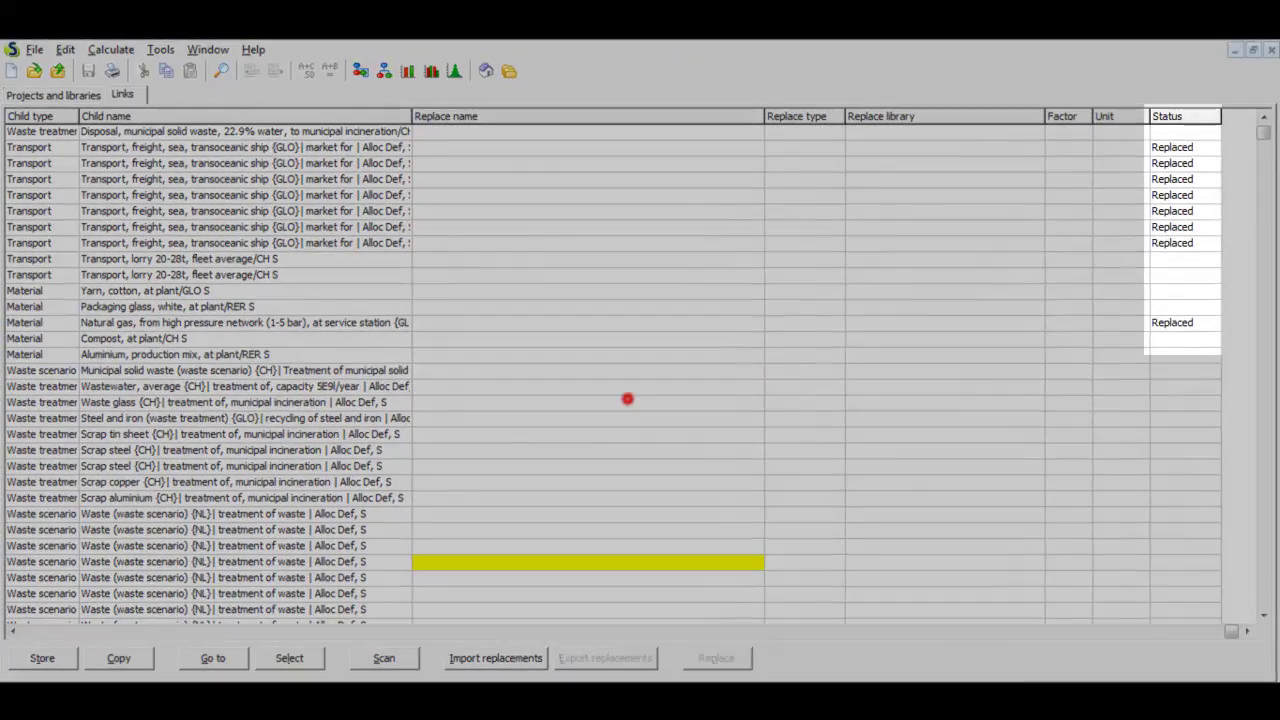